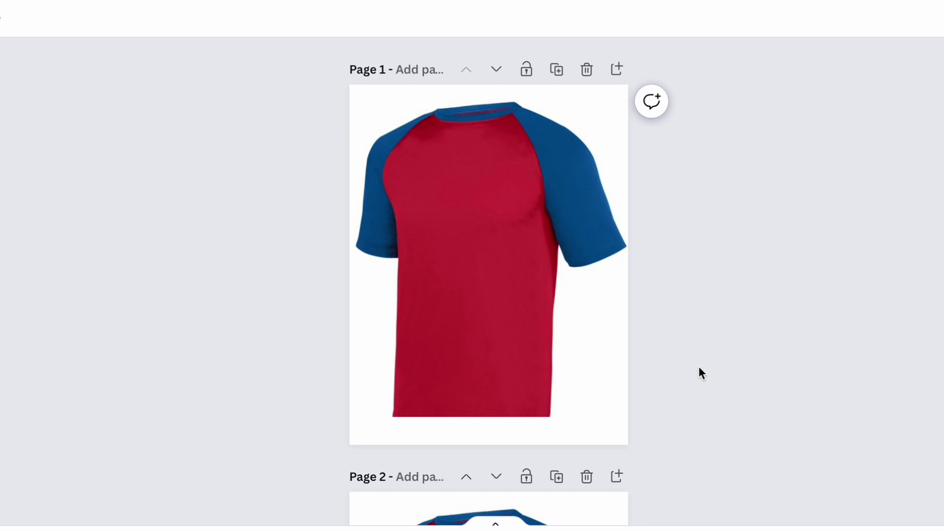
pyautogui.scroll(-2, 477, 314)
pyautogui.scroll(-3, 464, 336)
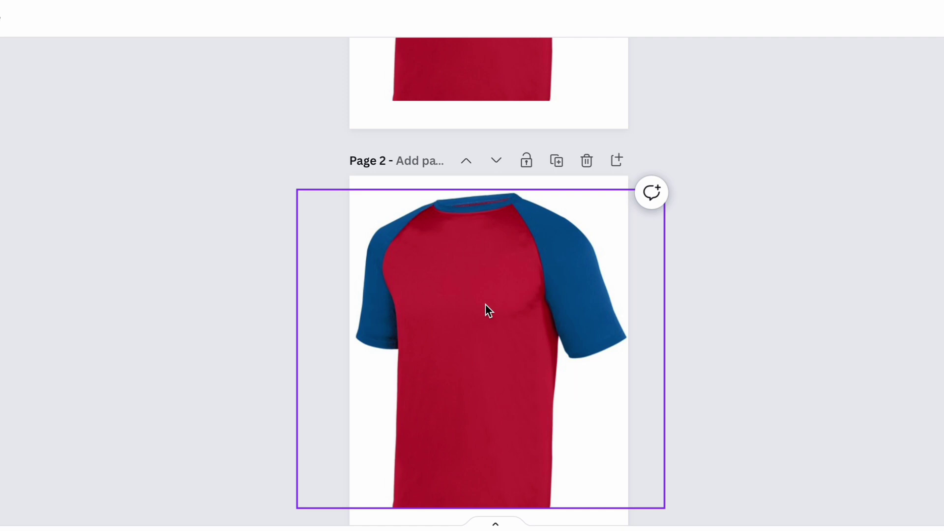
pyautogui.scroll(-1, 486, 304)
pyautogui.scroll(-1, 485, 304)
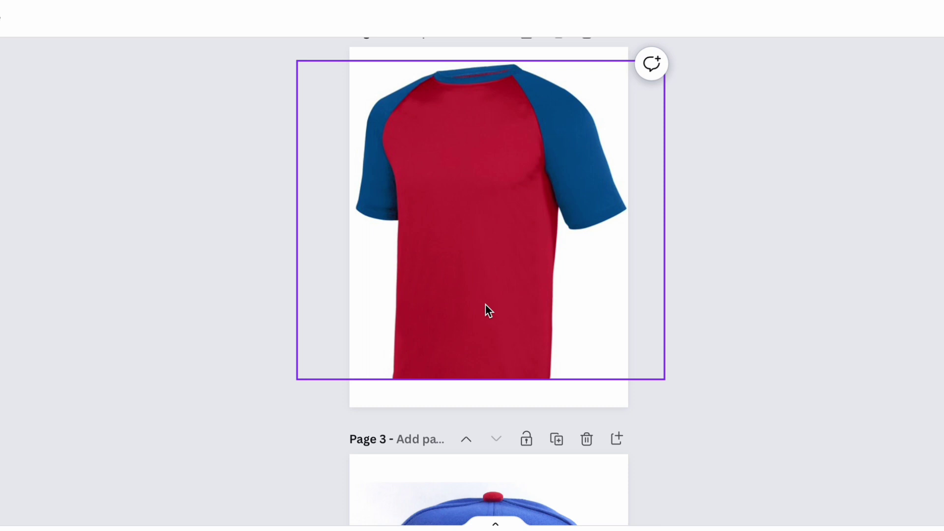
pyautogui.scroll(-1, 486, 304)
pyautogui.scroll(-3, 485, 310)
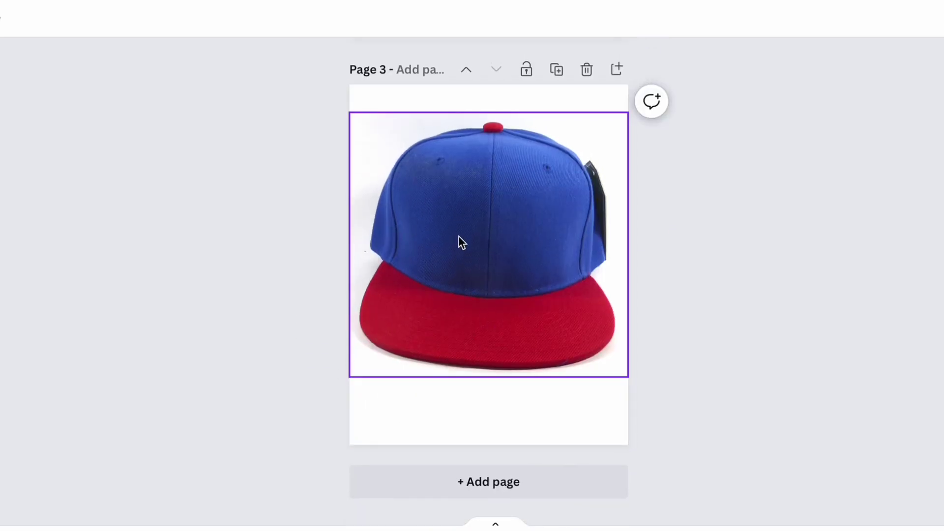
pyautogui.scroll(2, 501, 236)
pyautogui.scroll(5, 499, 236)
pyautogui.scroll(3, 499, 236)
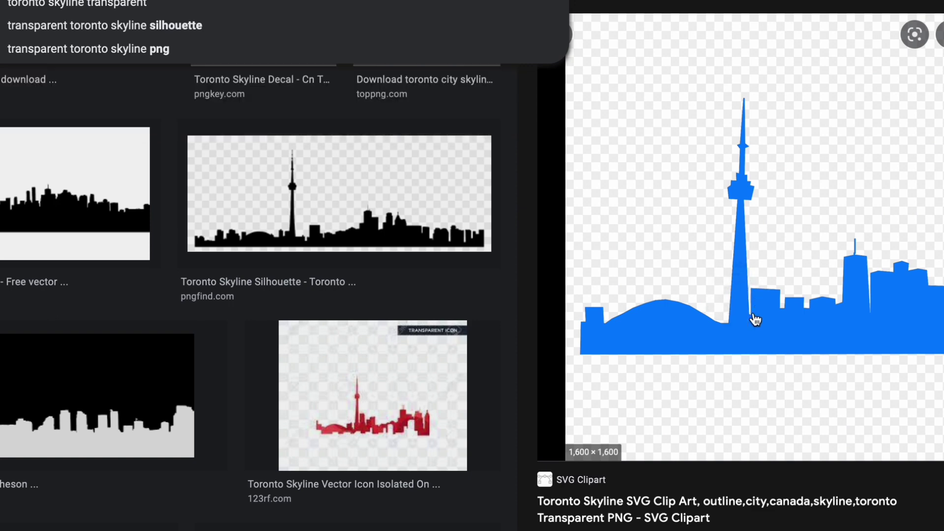
# Copy the blue CN Tower skyline silhouette from its Google Images preview.
pyautogui.rightClick(753, 312)
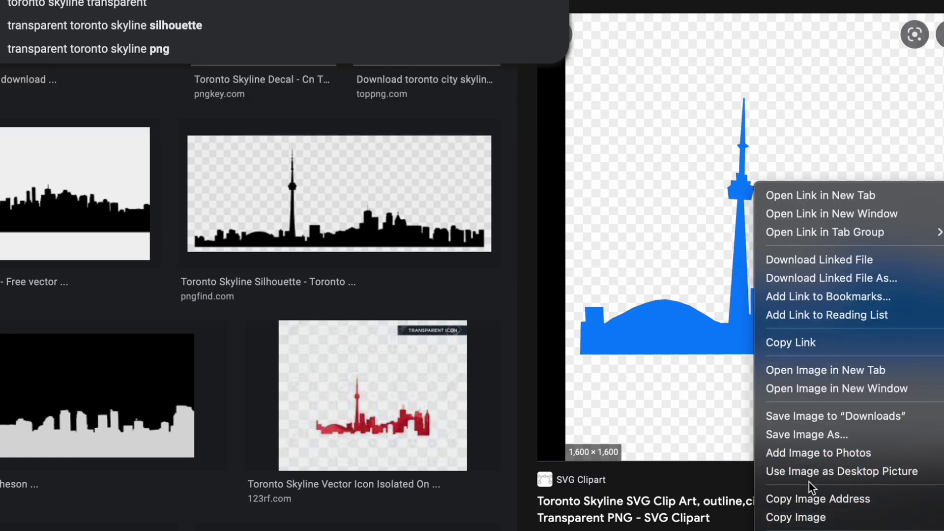
pyautogui.click(819, 517)
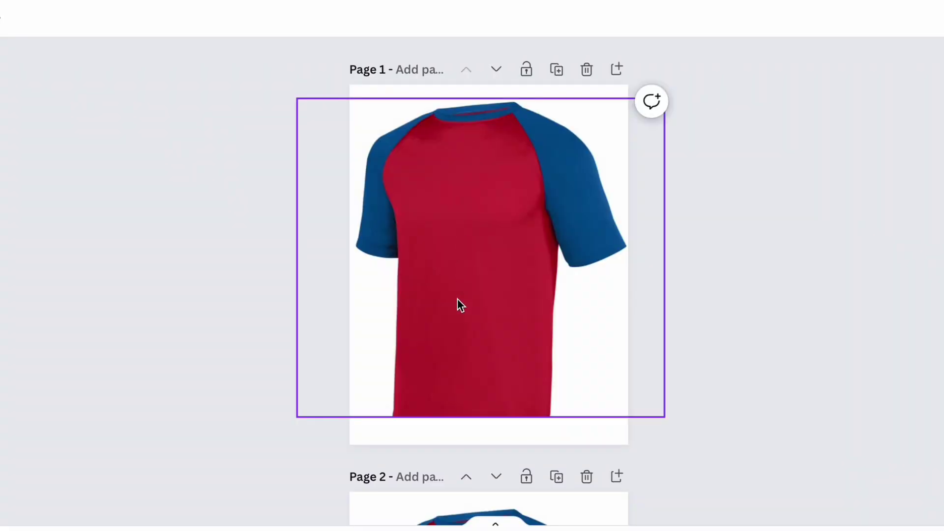
# Paste the skyline onto the shirt, move it lower, and trim its sides and bottom.
pyautogui.hotkey('ctrl', 'v')
pyautogui.moveTo(508, 295); pyautogui.dragTo(496, 395)
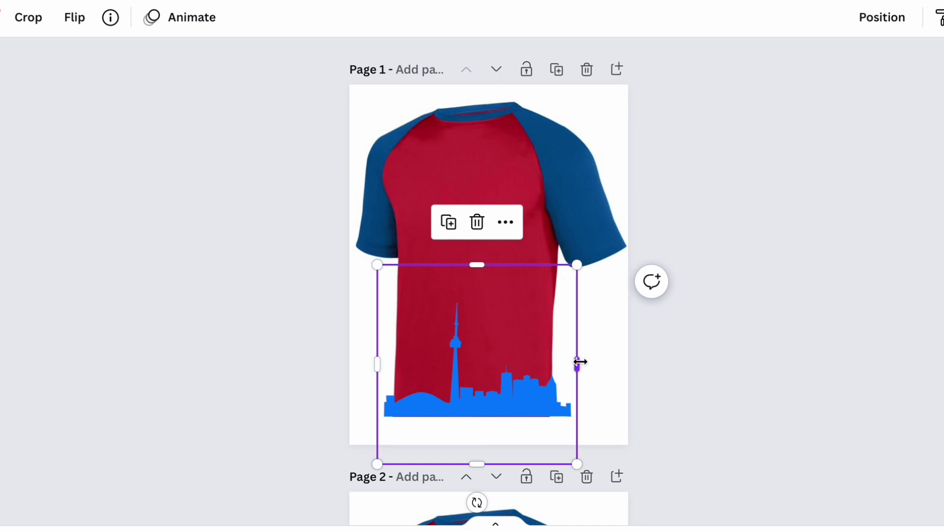
pyautogui.moveTo(580, 362); pyautogui.dragTo(554, 363)
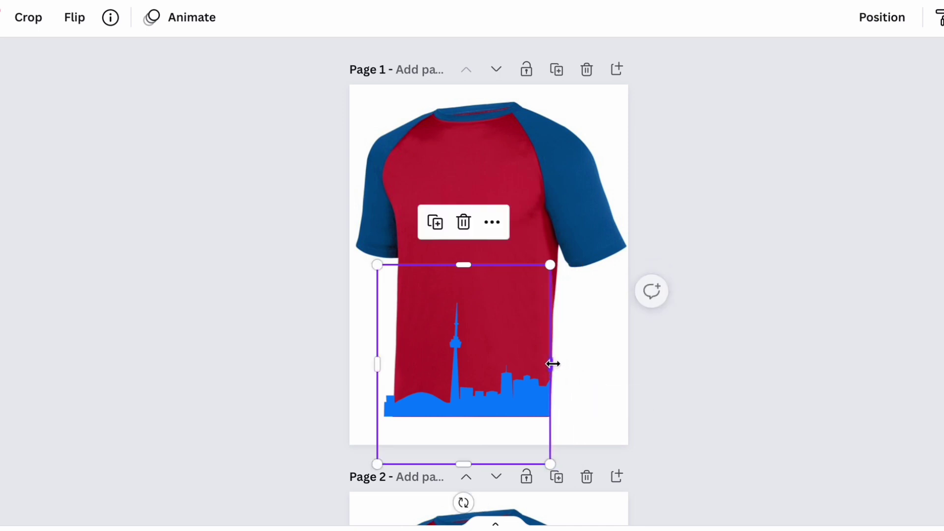
pyautogui.moveTo(379, 362); pyautogui.dragTo(393, 363)
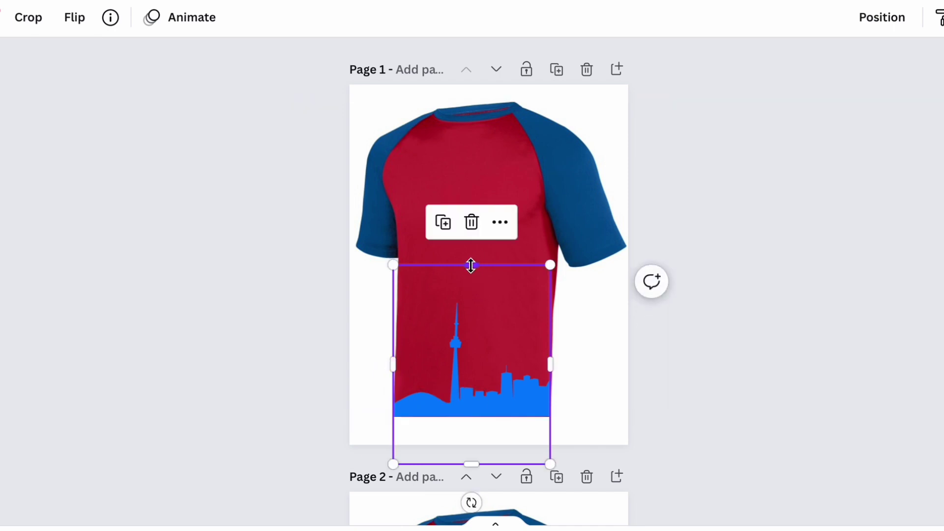
pyautogui.moveTo(471, 464); pyautogui.dragTo(483, 418)
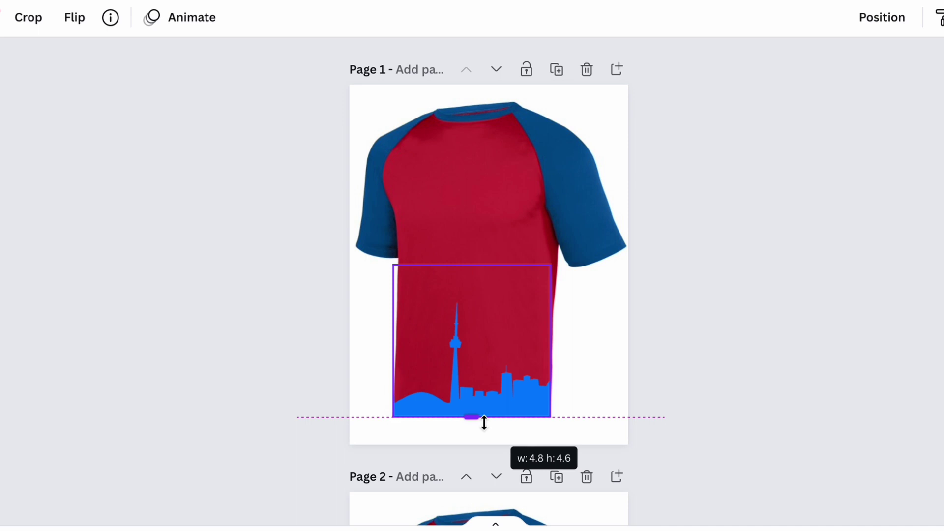
# Adjust the skyline's height and width to span the lower shirt front.
pyautogui.moveTo(472, 265); pyautogui.dragTo(475, 195)
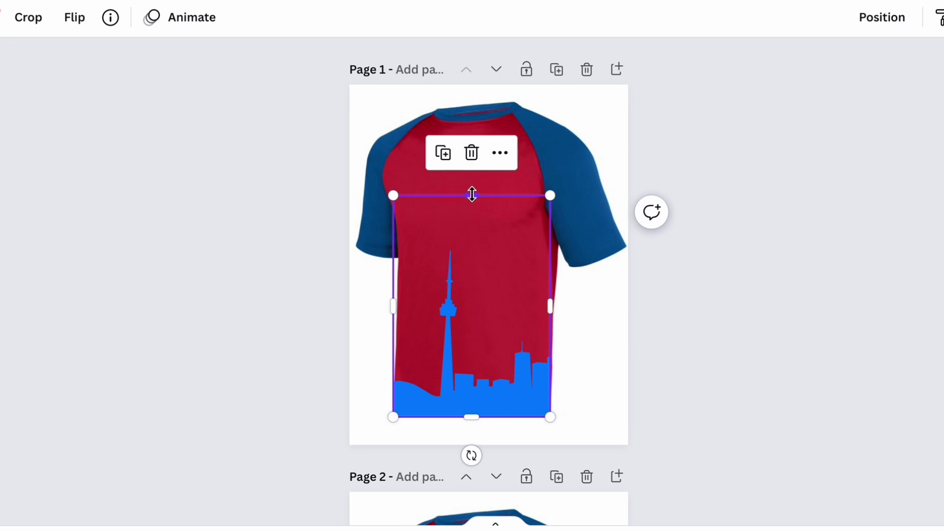
pyautogui.moveTo(472, 194)
pyautogui.mouseDown()
pyautogui.moveTo(459, 230)
pyautogui.moveTo(472, 216)
pyautogui.mouseUp()
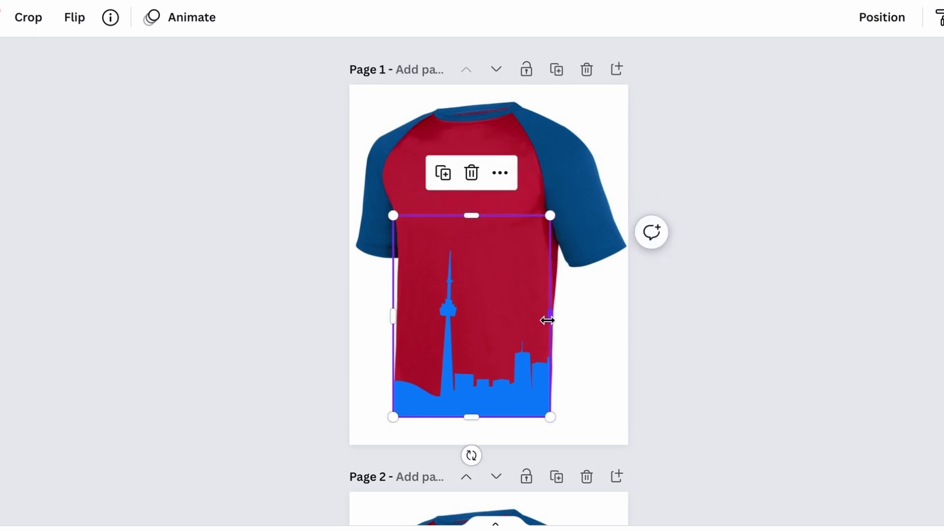
pyautogui.moveTo(551, 316); pyautogui.dragTo(565, 316)
pyautogui.moveTo(472, 379); pyautogui.dragTo(488, 378)
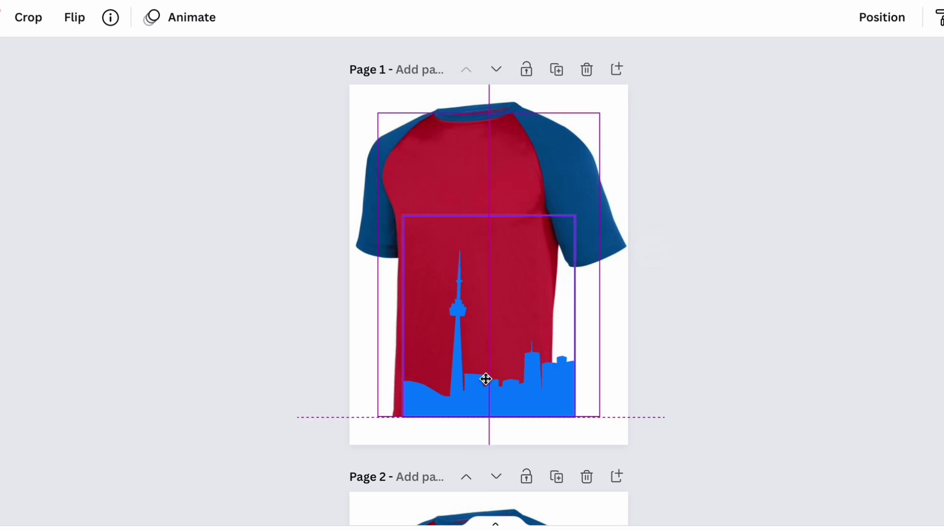
pyautogui.moveTo(408, 313); pyautogui.dragTo(367, 316)
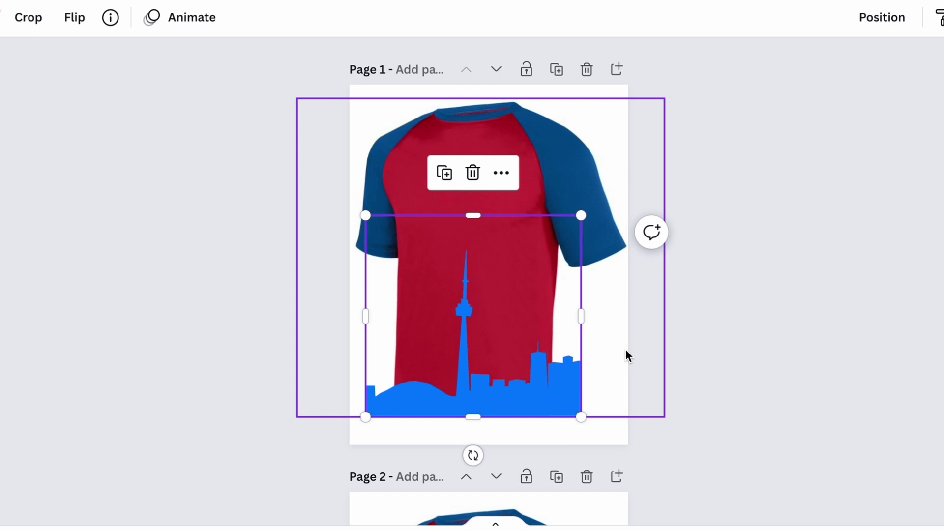
pyautogui.moveTo(583, 317); pyautogui.dragTo(552, 316)
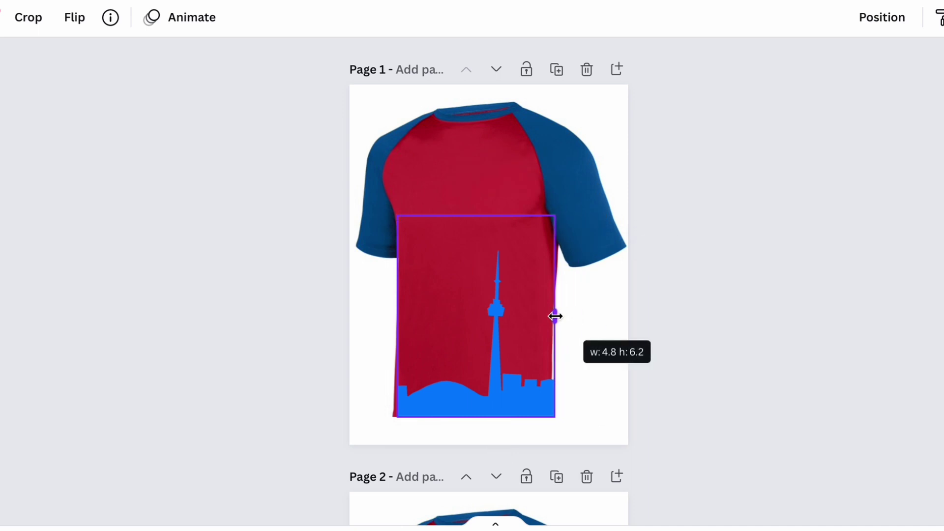
pyautogui.moveTo(483, 215)
pyautogui.mouseDown()
pyautogui.moveTo(480, 223)
pyautogui.moveTo(476, 163)
pyautogui.mouseUp()
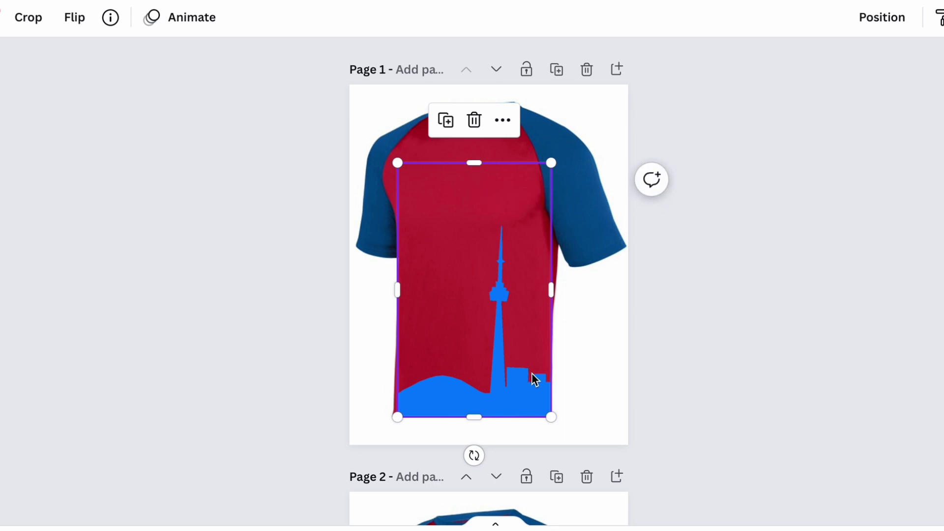
pyautogui.moveTo(473, 164); pyautogui.dragTo(470, 168)
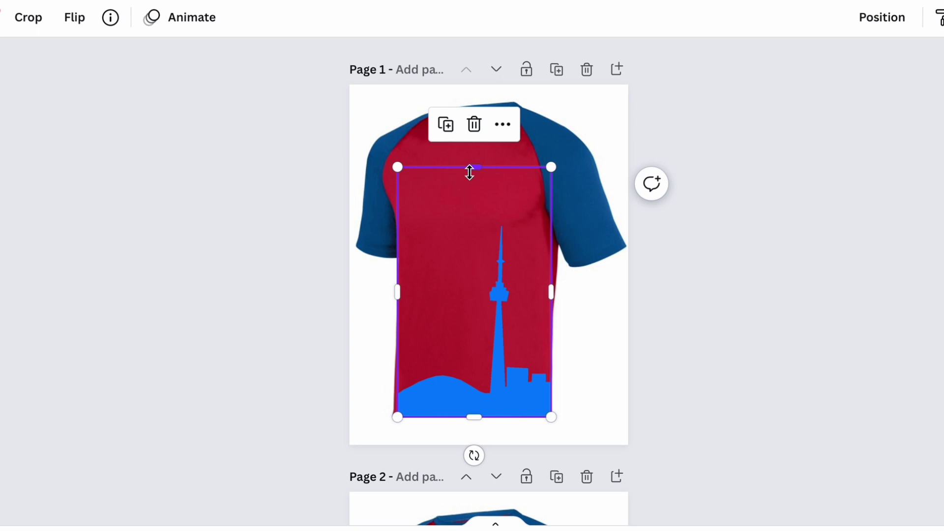
pyautogui.moveTo(470, 173); pyautogui.dragTo(470, 175)
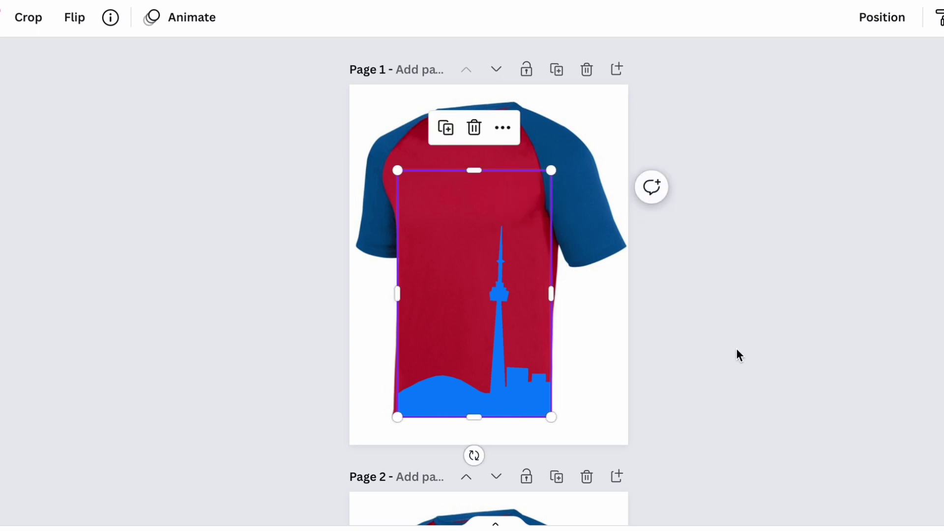
# Extend the skyline's left edge slightly, then reselect the skyline.
pyautogui.click(739, 374)
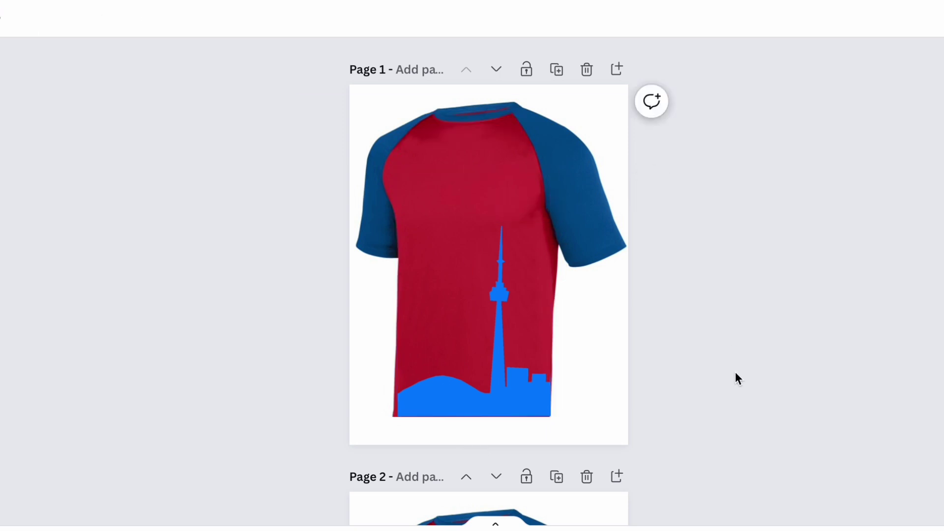
pyautogui.click(488, 378)
pyautogui.moveTo(400, 293); pyautogui.dragTo(396, 294)
pyautogui.click(715, 344)
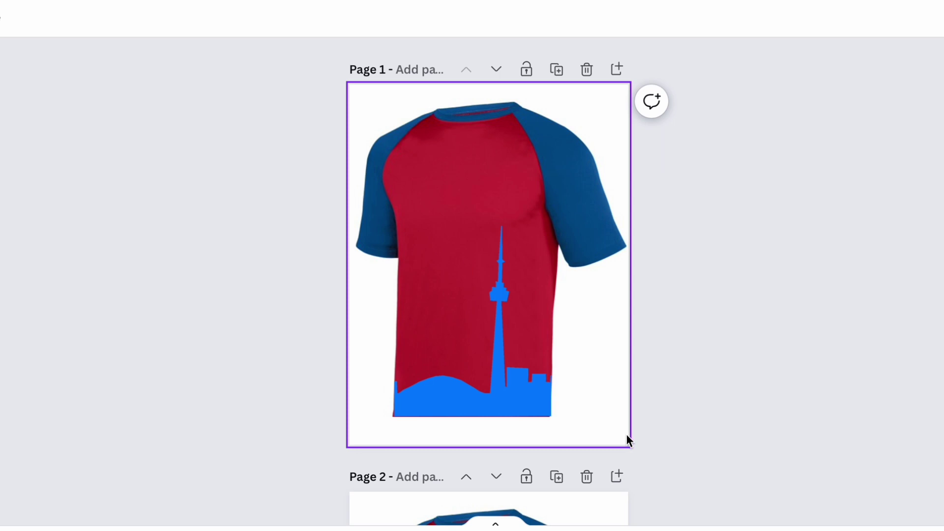
pyautogui.click(531, 344)
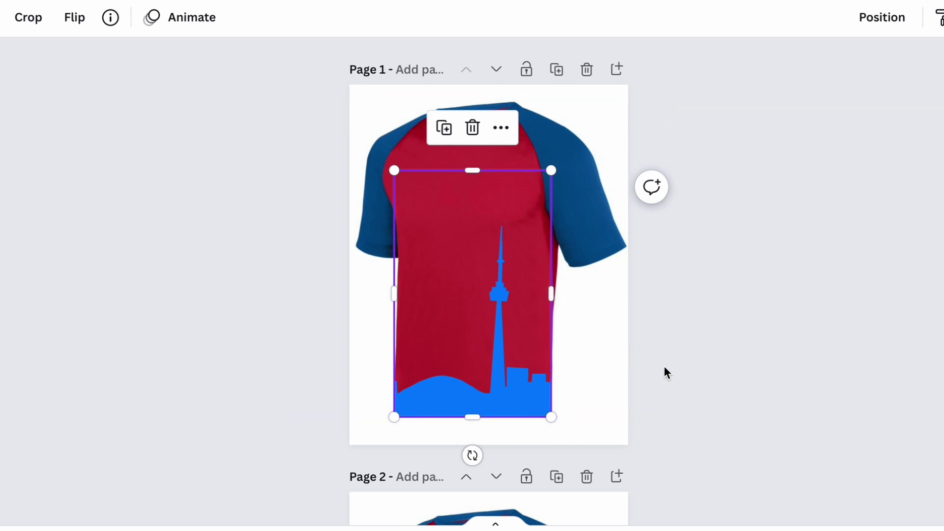
pyautogui.scroll(-1, 686, 420)
pyautogui.scroll(-1, 685, 419)
pyautogui.scroll(-2, 685, 420)
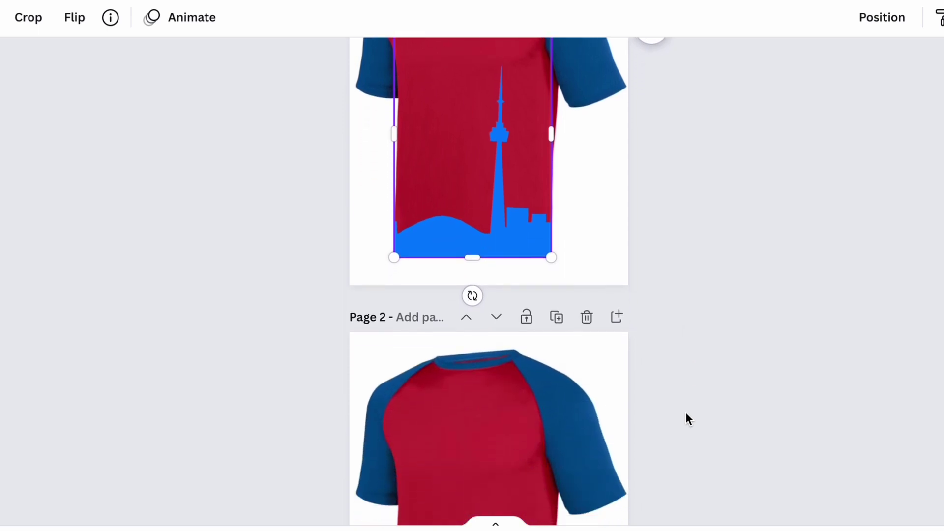
pyautogui.scroll(-1, 685, 420)
pyautogui.scroll(-1, 686, 414)
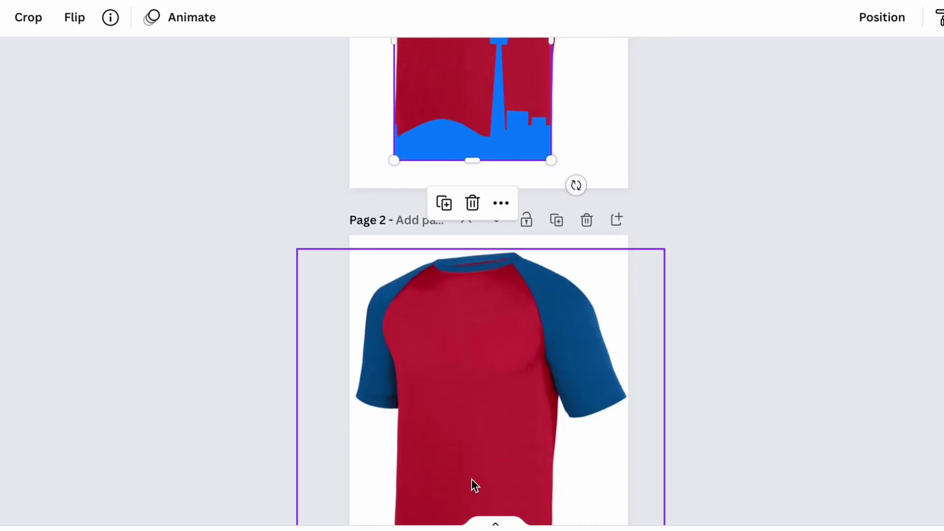
pyautogui.scroll(-3, 472, 480)
# Paste the skyline onto the page 2 shirt, trimmed and fitted along the hem.
pyautogui.click(490, 300)
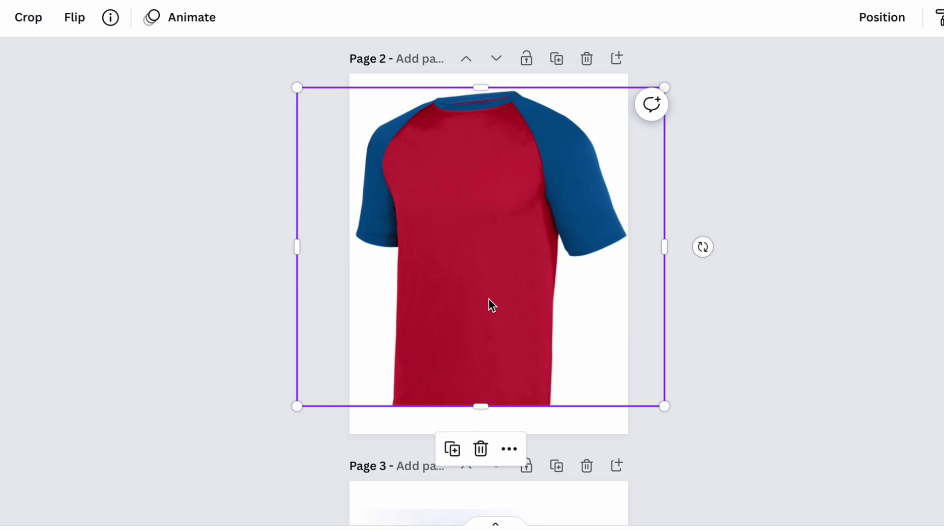
pyautogui.hotkey('ctrl', 'v')
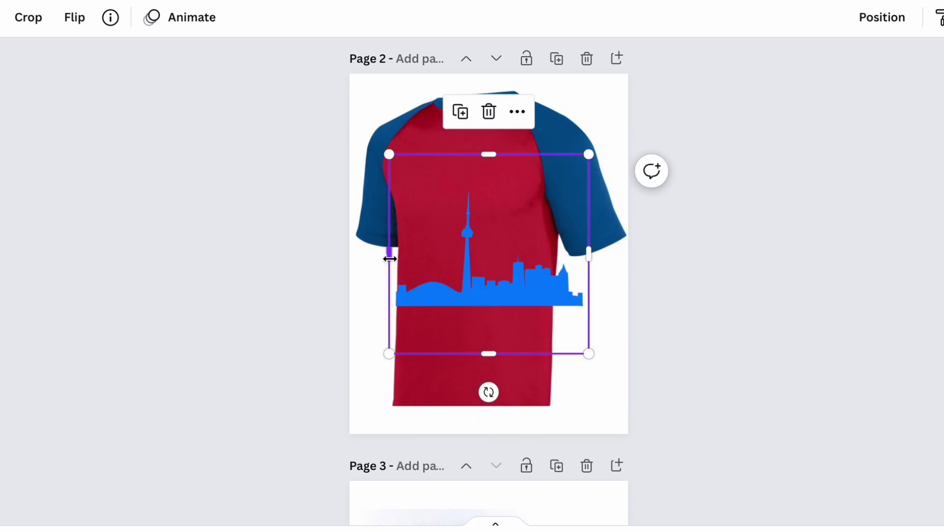
pyautogui.moveTo(389, 254); pyautogui.dragTo(489, 332)
pyautogui.moveTo(537, 295); pyautogui.dragTo(442, 390)
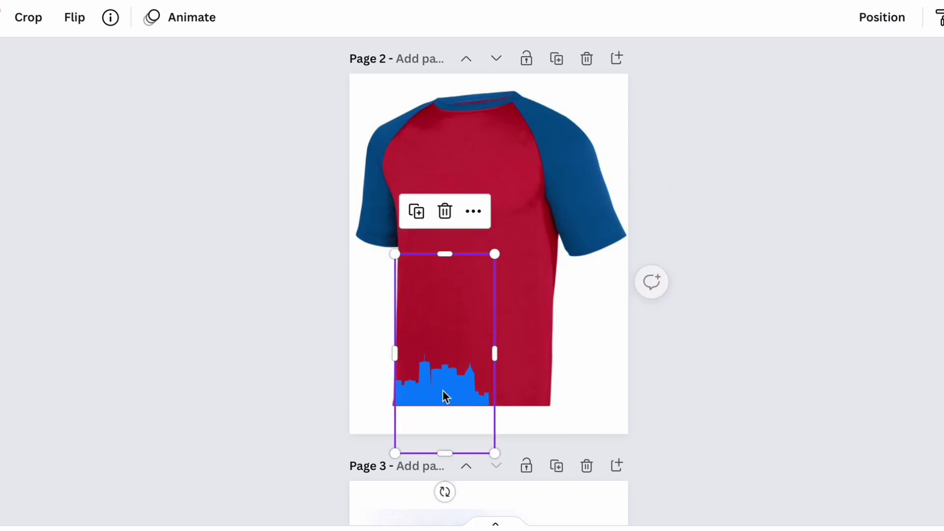
pyautogui.moveTo(497, 352); pyautogui.dragTo(565, 354)
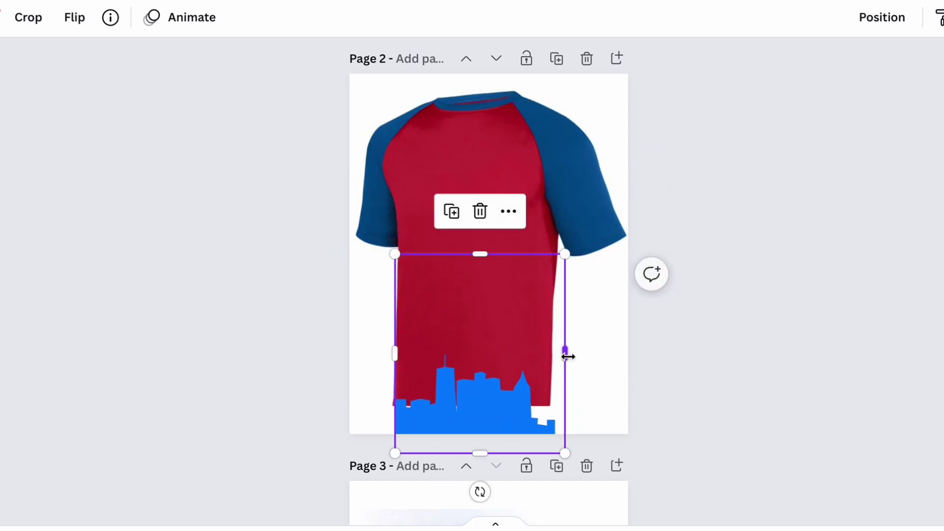
pyautogui.moveTo(509, 368); pyautogui.dragTo(508, 338)
pyautogui.moveTo(566, 319); pyautogui.dragTo(552, 324)
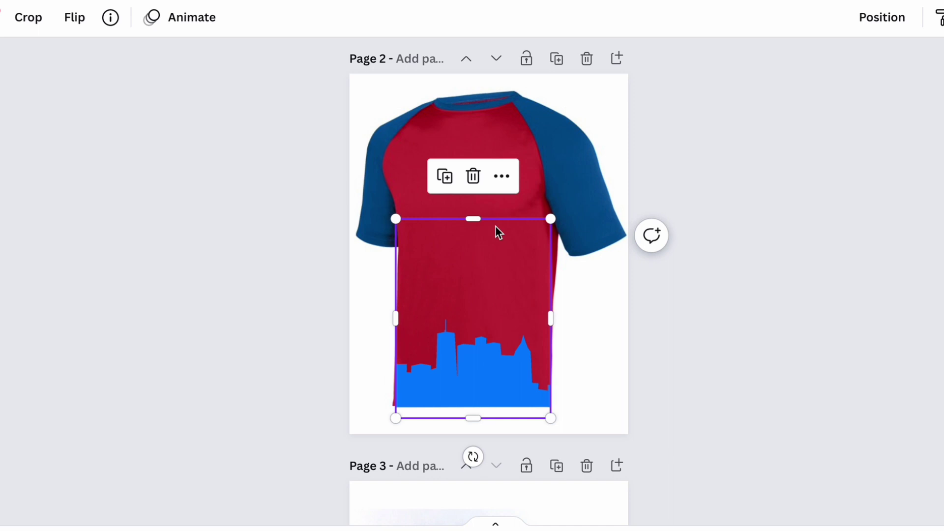
pyautogui.moveTo(472, 417); pyautogui.dragTo(473, 406)
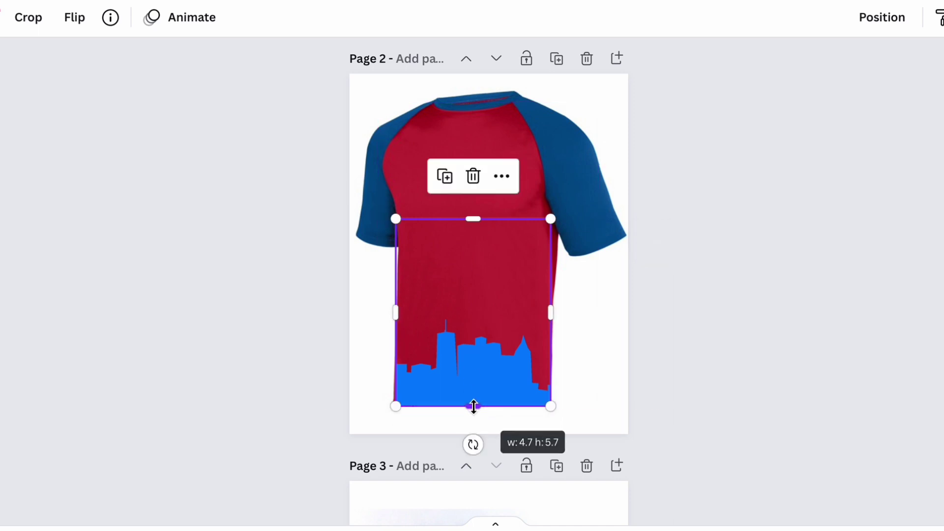
pyautogui.moveTo(472, 221); pyautogui.dragTo(476, 188)
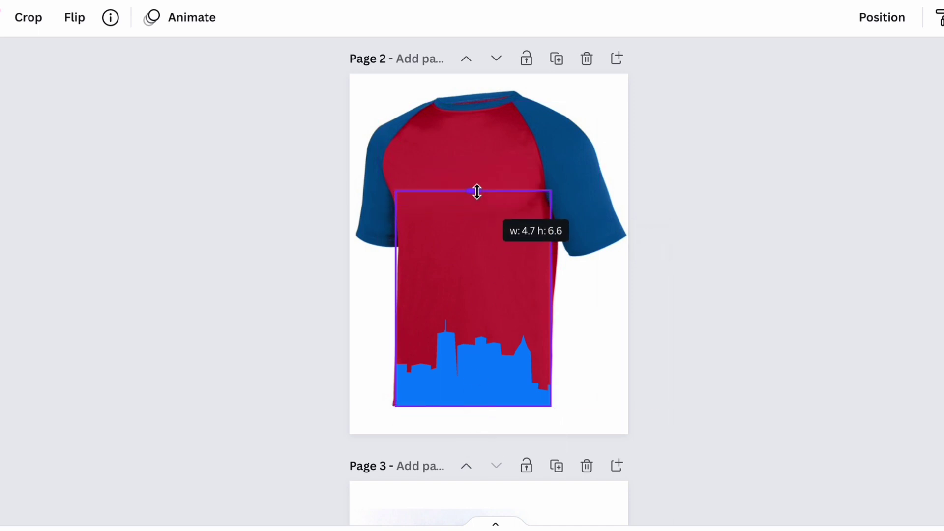
pyautogui.click(815, 322)
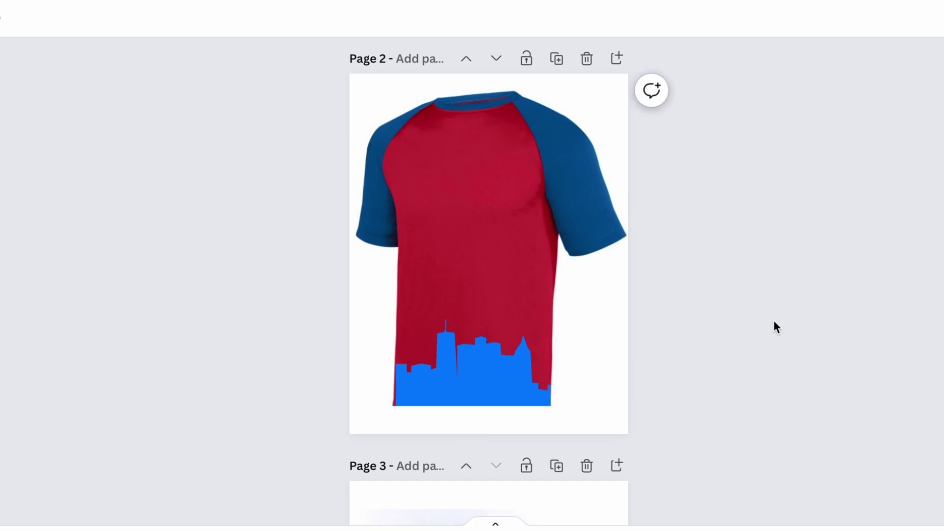
pyautogui.scroll(1, 776, 323)
pyautogui.scroll(4, 778, 324)
pyautogui.scroll(-3, 779, 326)
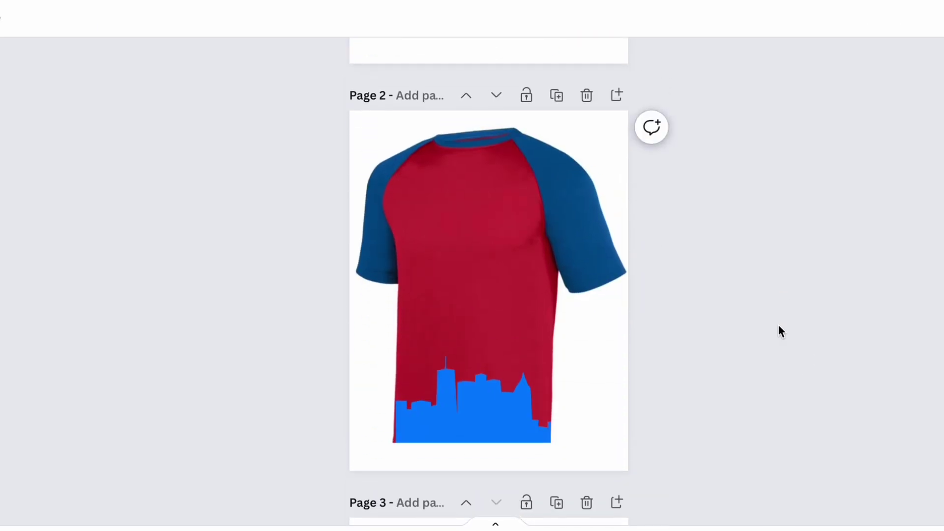
pyautogui.scroll(1, 778, 327)
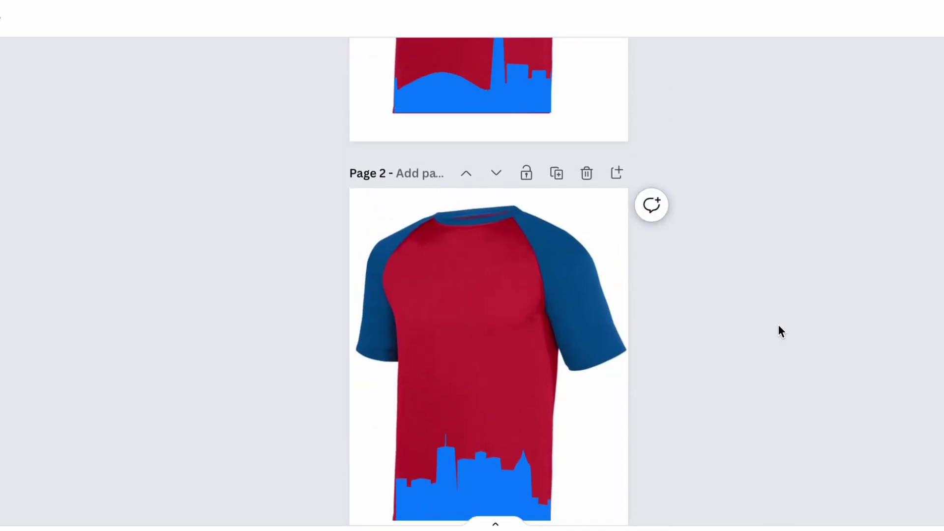
pyautogui.scroll(2, 778, 326)
pyautogui.scroll(1, 778, 327)
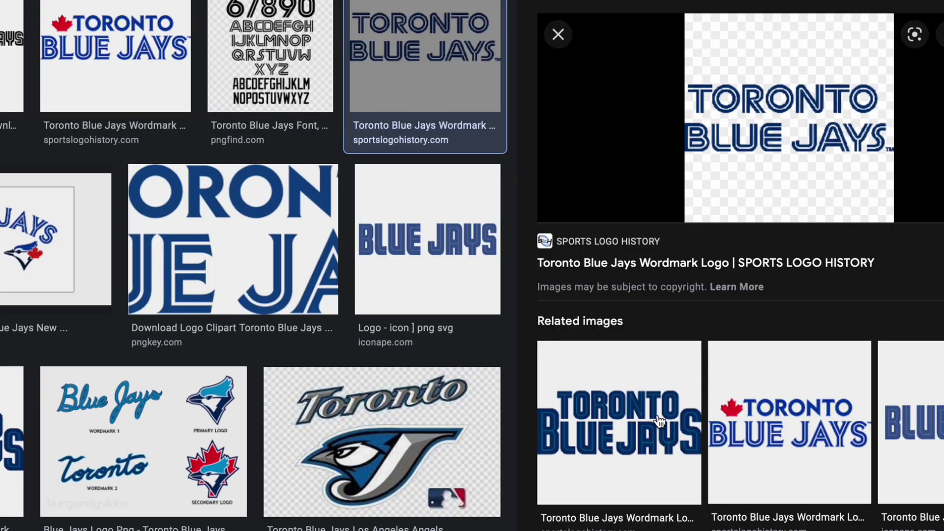
# Copy the stacked TORONTO BLUEJAYS wordmark from its image preview.
pyautogui.click(653, 428)
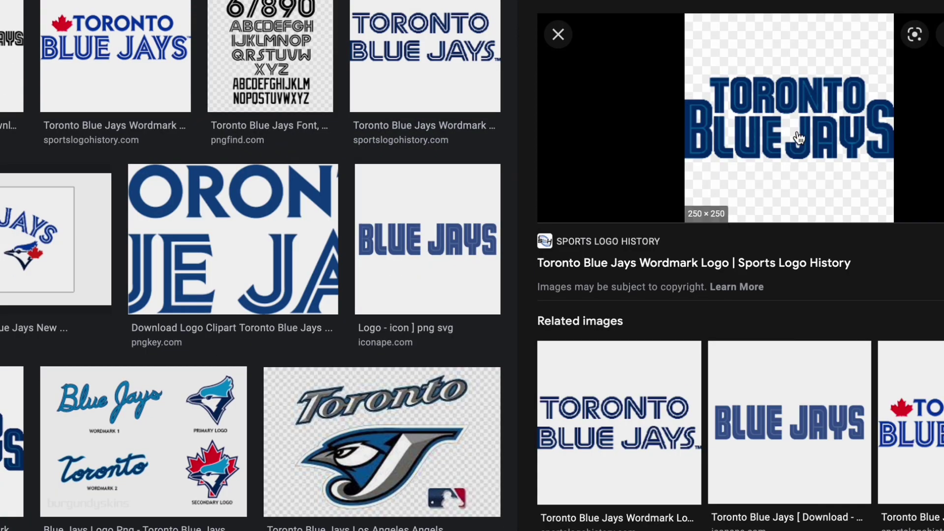
pyautogui.rightClick(813, 115)
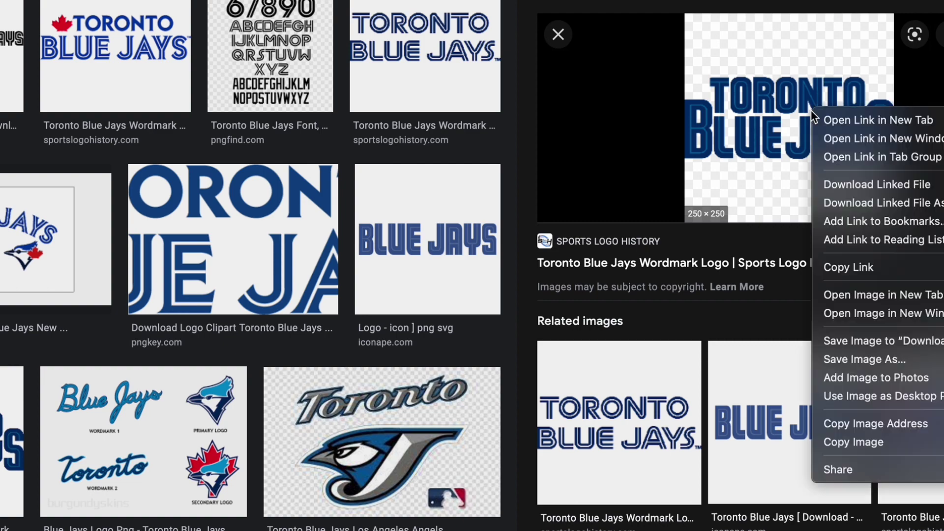
pyautogui.click(886, 440)
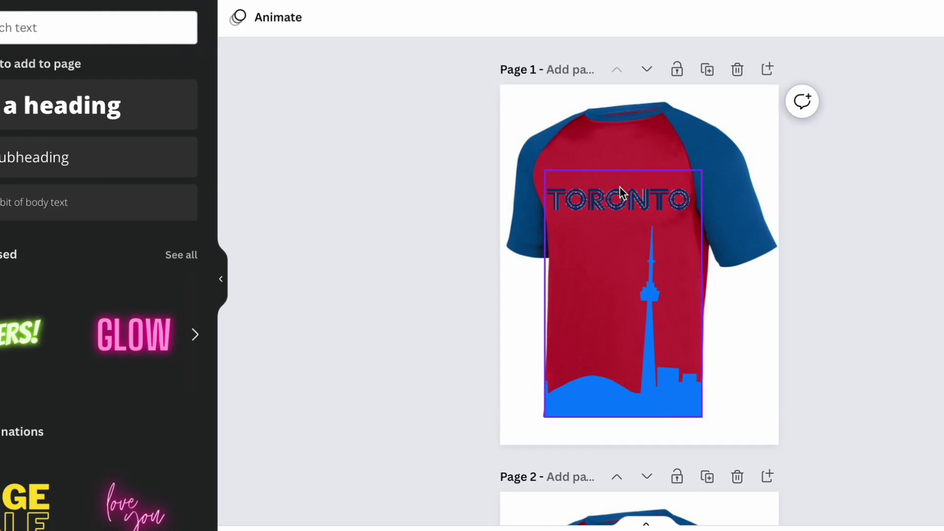
# Replace the old TORONTO text with the pasted wordmark, cropping off BLUEJAYS and the sides.
pyautogui.click(622, 193)
pyautogui.press('Delete')
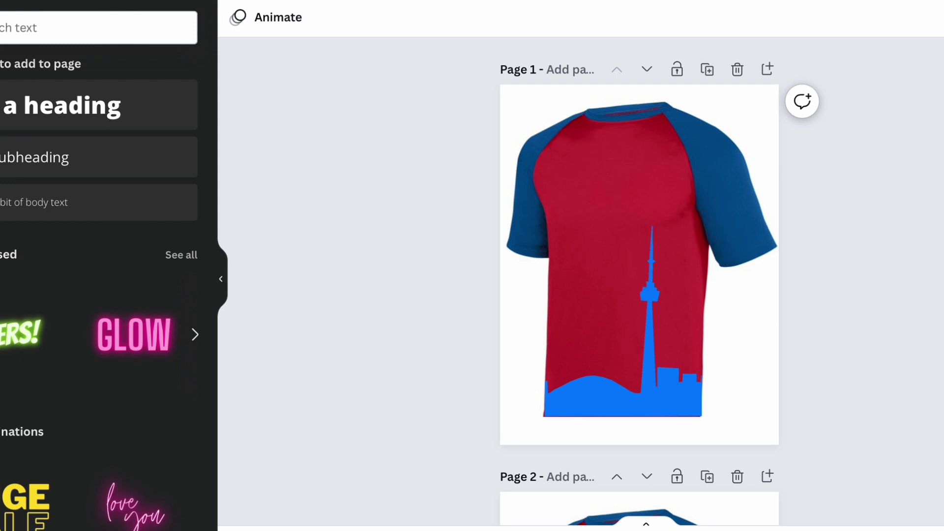
pyautogui.hotkey('ctrl', 'v')
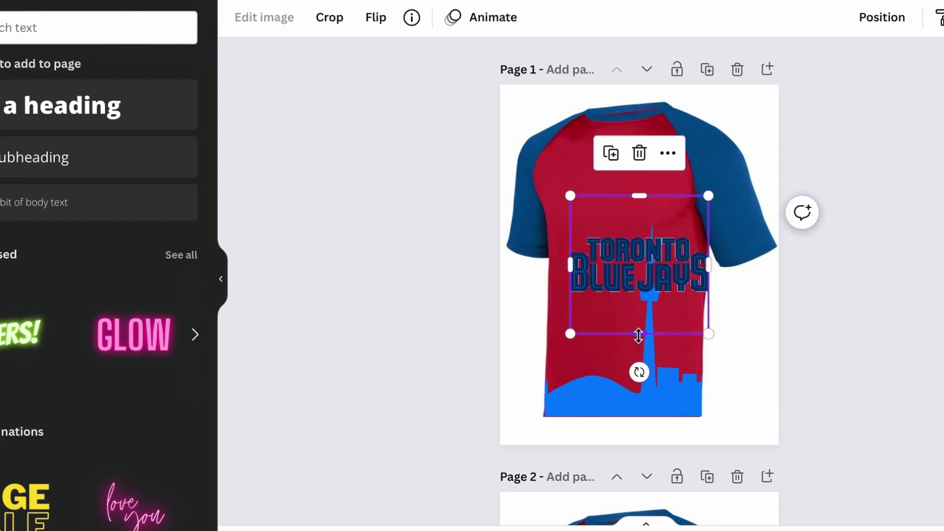
pyautogui.moveTo(639, 336); pyautogui.dragTo(670, 266)
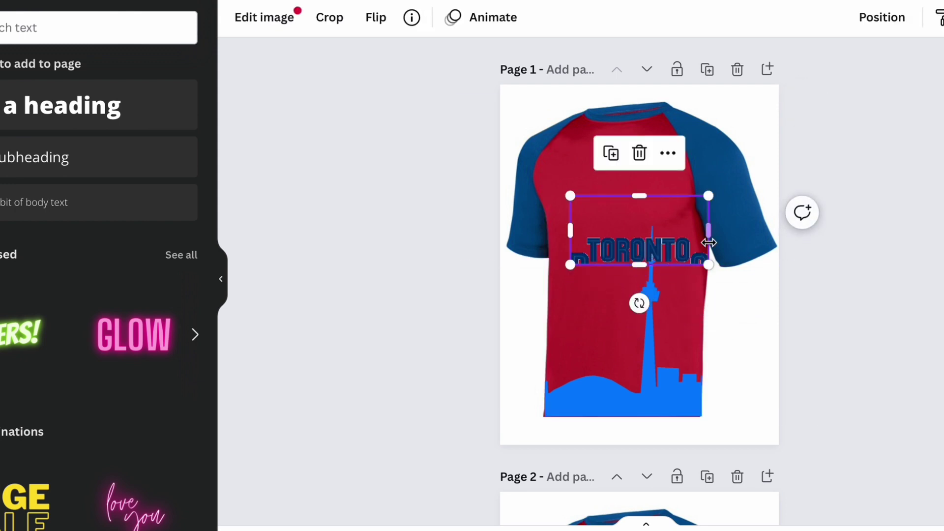
pyautogui.moveTo(712, 233); pyautogui.dragTo(692, 234)
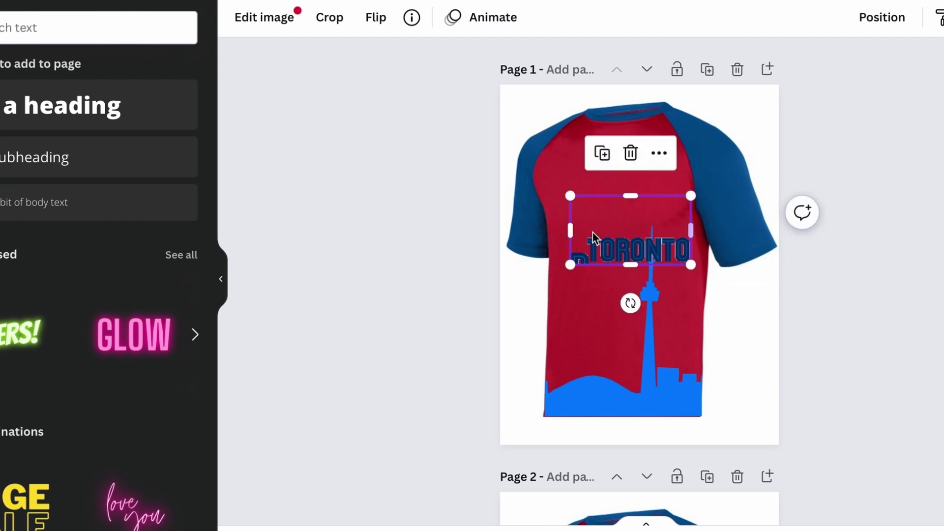
pyautogui.moveTo(571, 226); pyautogui.dragTo(586, 232)
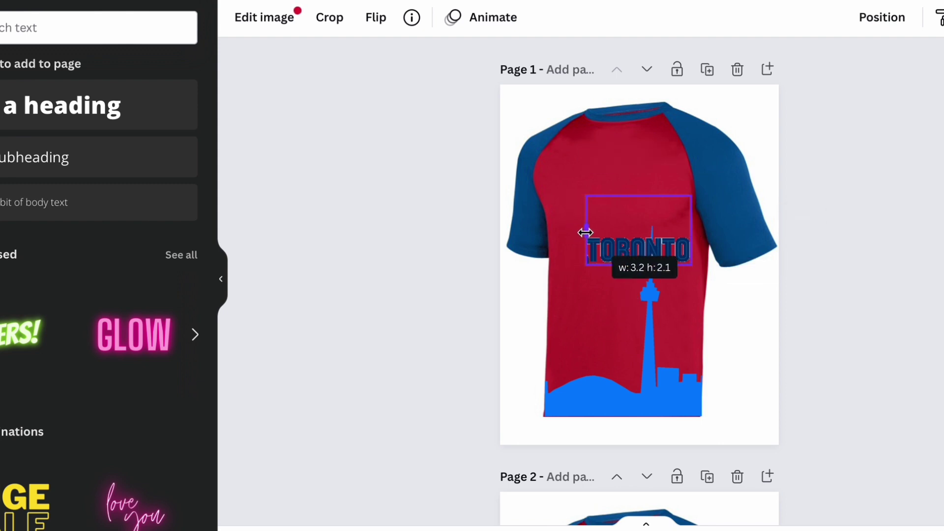
# Tighten the wordmark crop below and above TORONTO.
pyautogui.click(867, 312)
pyautogui.click(683, 250)
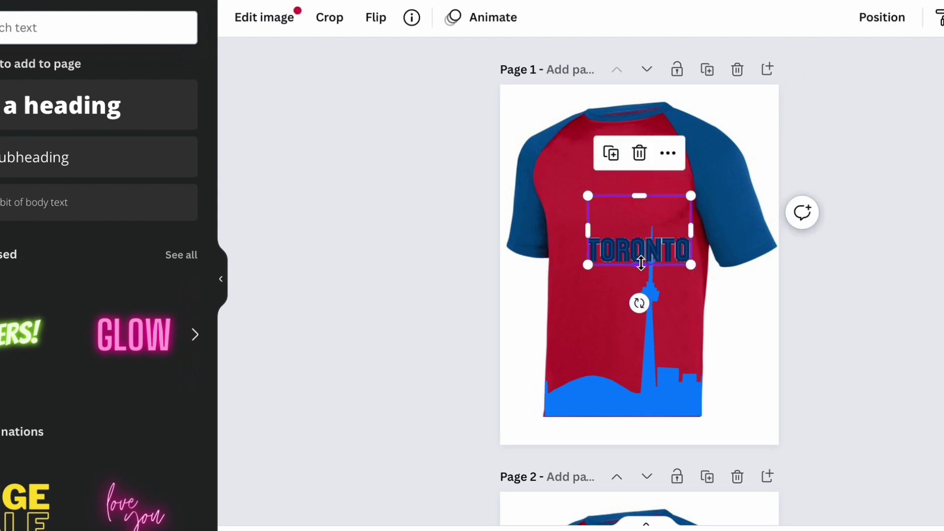
pyautogui.moveTo(643, 264); pyautogui.dragTo(641, 258)
pyautogui.click(871, 280)
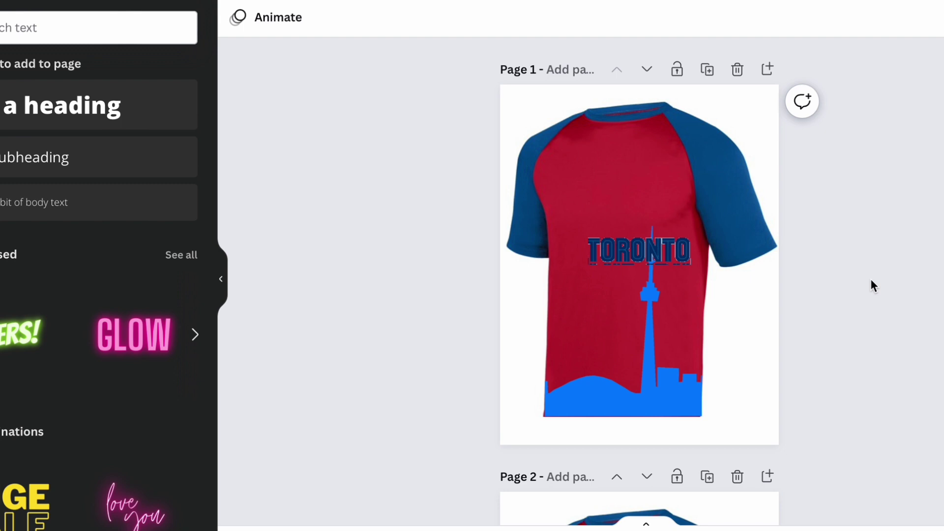
pyautogui.click(663, 249)
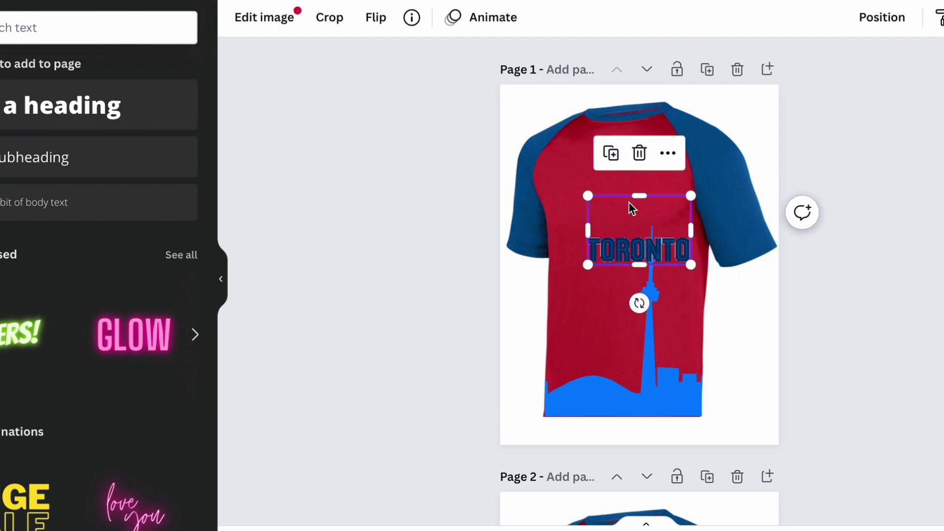
pyautogui.moveTo(645, 194); pyautogui.dragTo(654, 231)
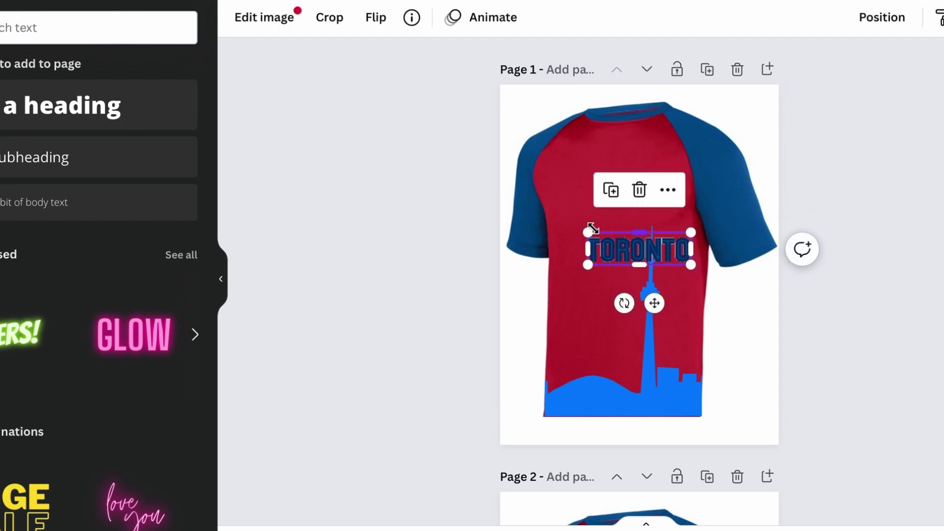
# Enlarge the TORONTO wordmark and position it across the upper chest.
pyautogui.moveTo(588, 232); pyautogui.dragTo(531, 174)
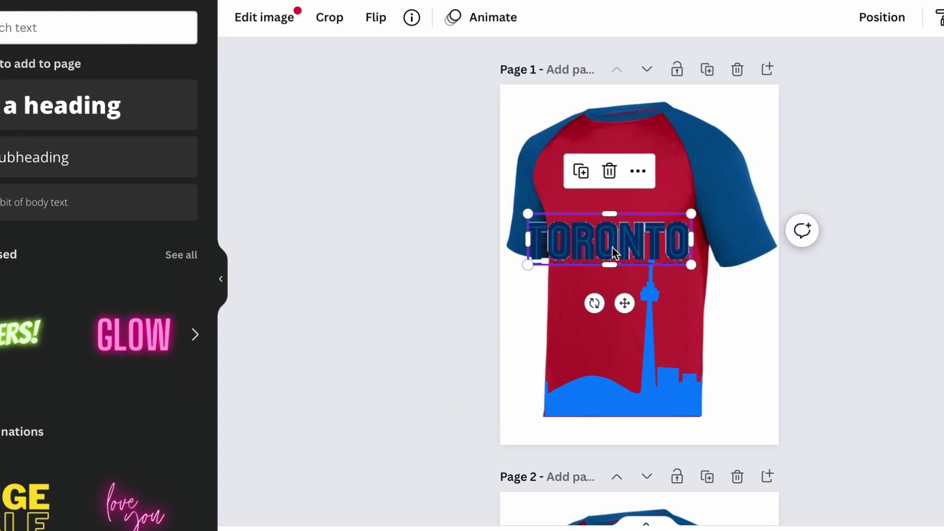
pyautogui.moveTo(610, 242); pyautogui.dragTo(627, 204)
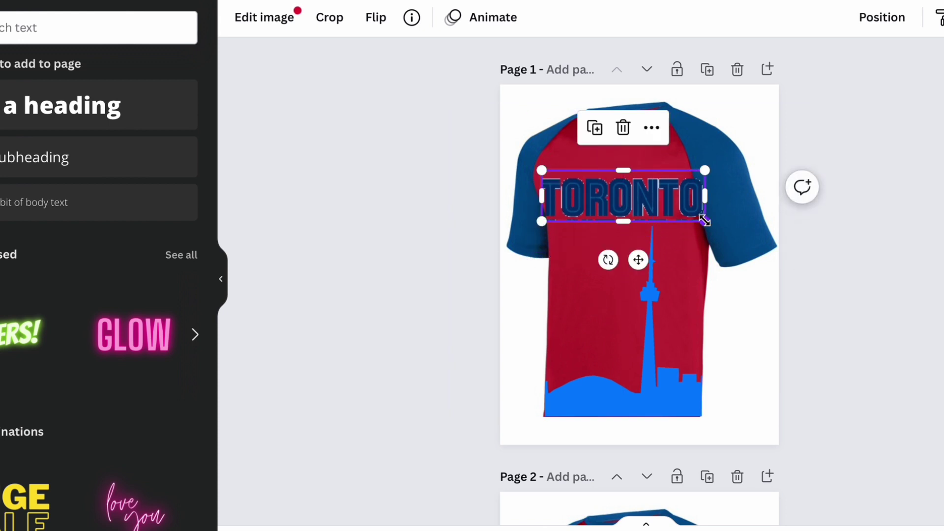
pyautogui.moveTo(705, 220); pyautogui.dragTo(687, 216)
pyautogui.moveTo(623, 193); pyautogui.dragTo(627, 193)
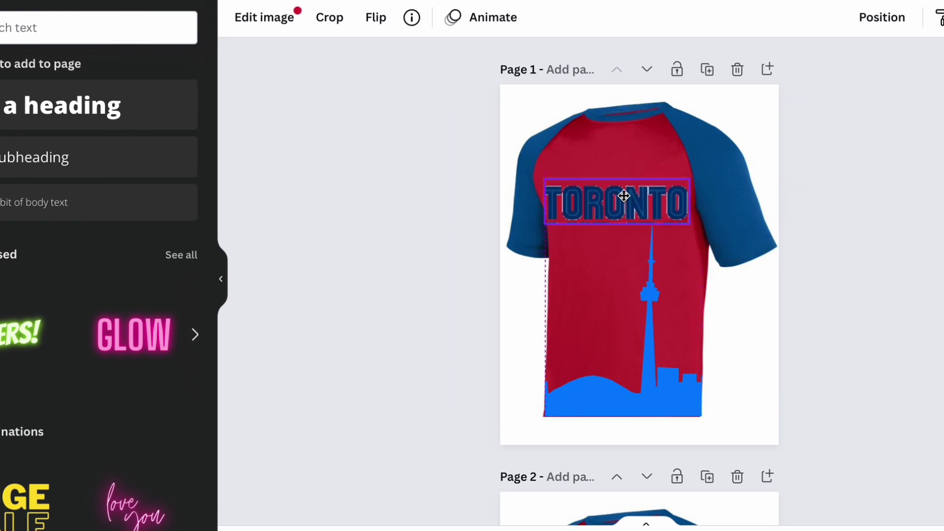
pyautogui.click(883, 274)
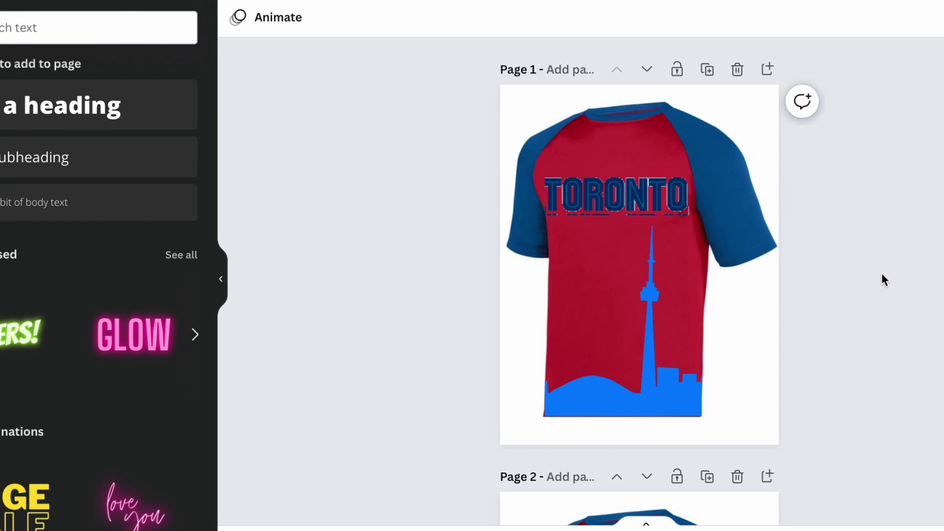
pyautogui.click(655, 204)
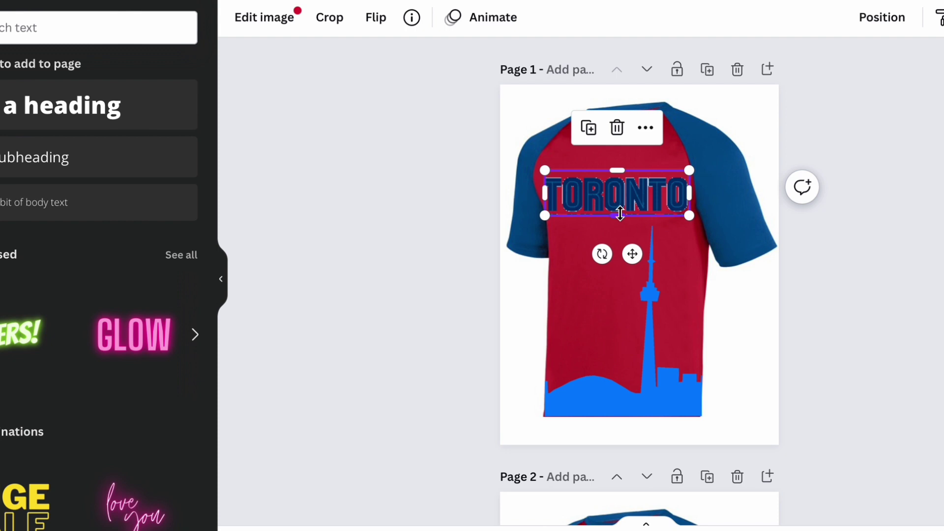
pyautogui.moveTo(620, 214); pyautogui.dragTo(630, 213)
pyautogui.click(894, 239)
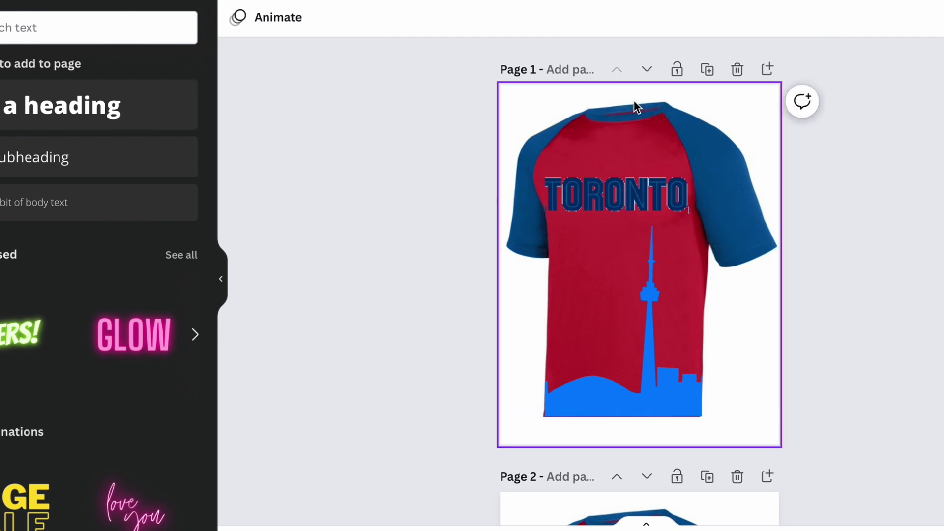
# Add an 11 heading in dark blue Anton to the shirt.
pyautogui.click(101, 115)
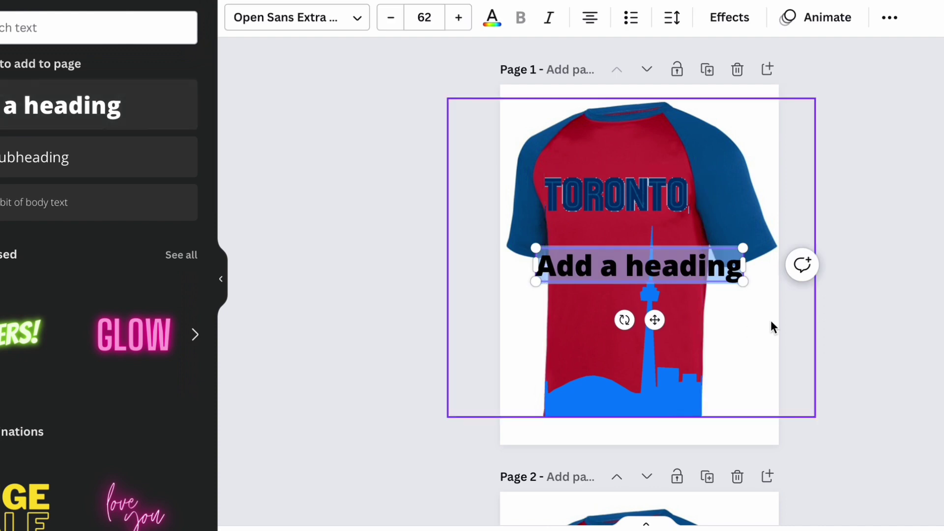
pyautogui.press('BackSpace')
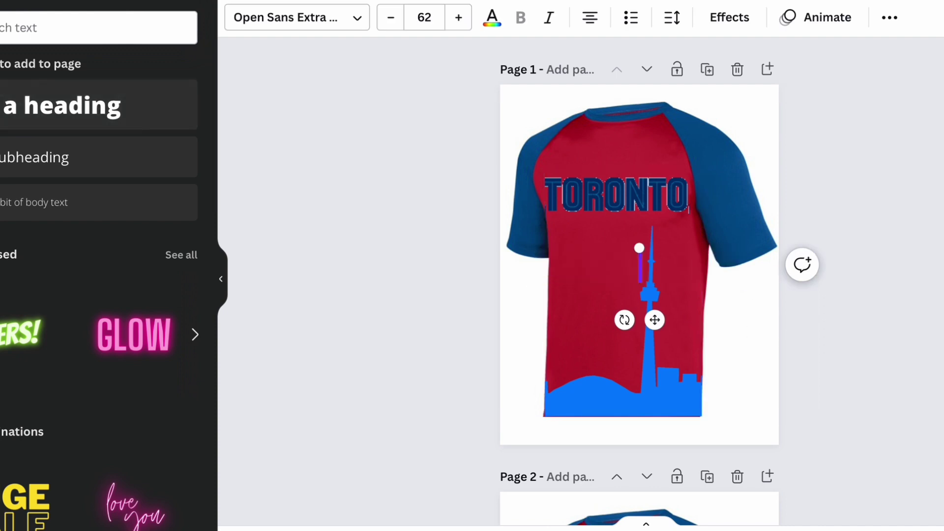
pyautogui.write('11')
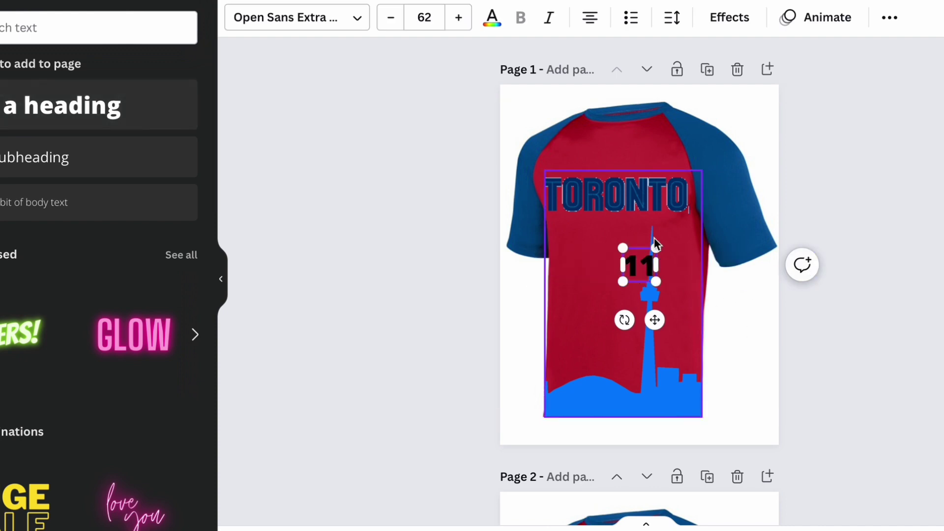
pyautogui.click(492, 21)
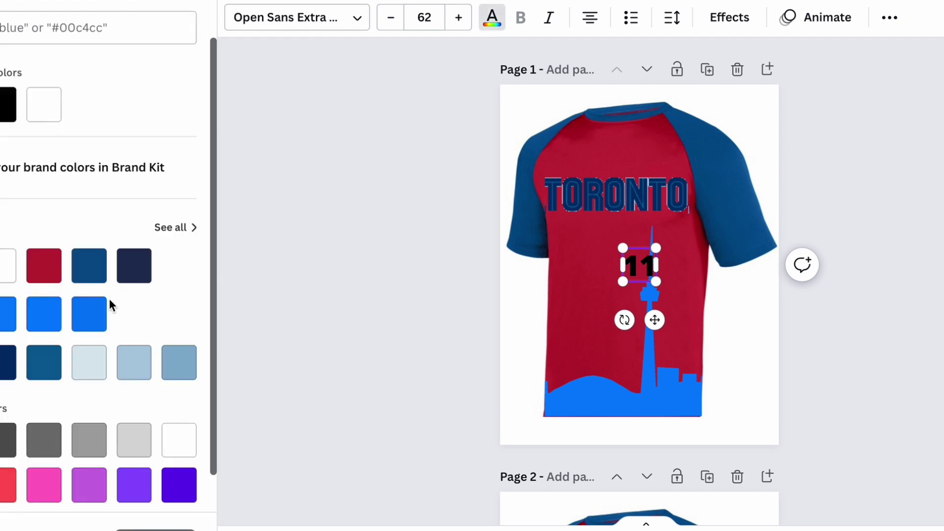
pyautogui.click(87, 281)
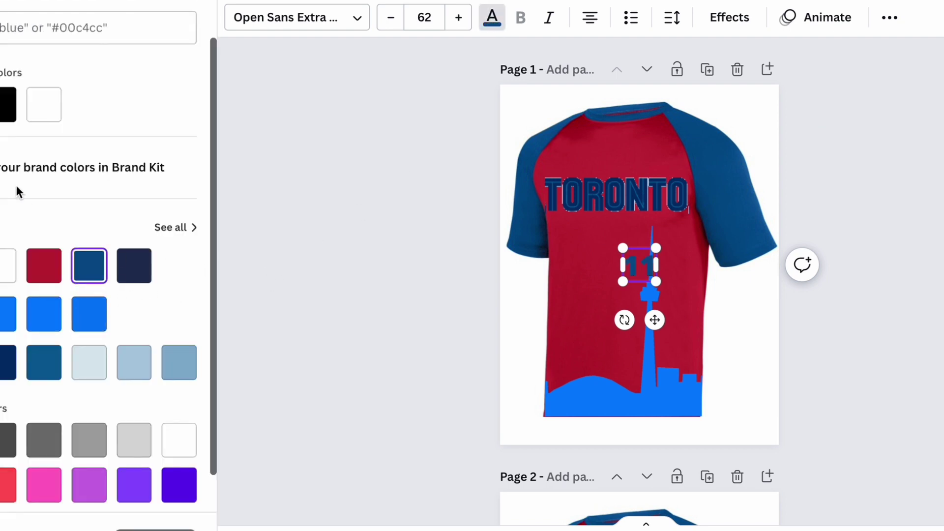
pyautogui.scroll(-1, 66, 303)
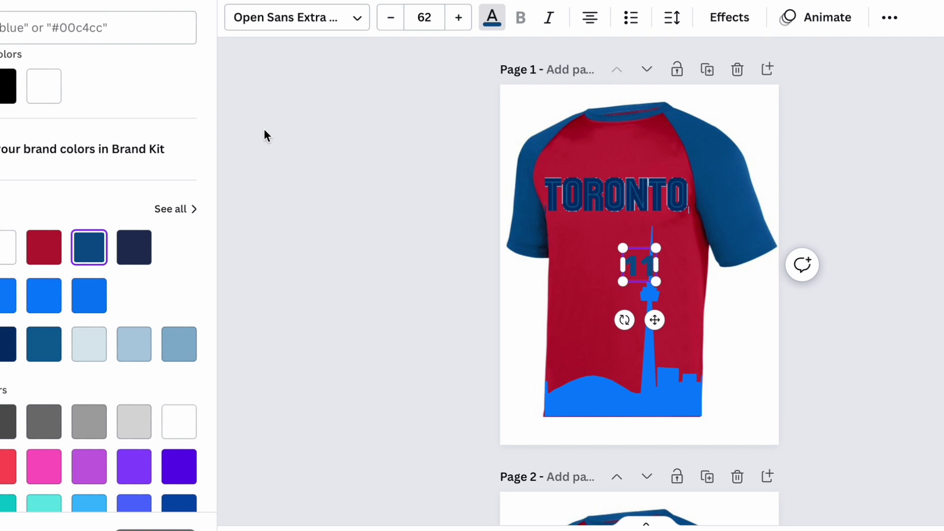
pyautogui.click(333, 17)
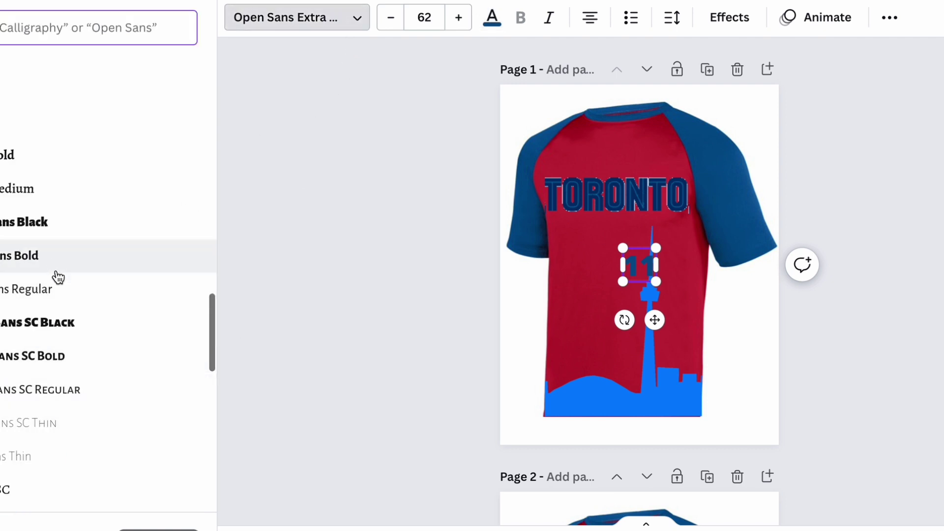
pyautogui.scroll(-2, 52, 336)
pyautogui.scroll(-3, 52, 336)
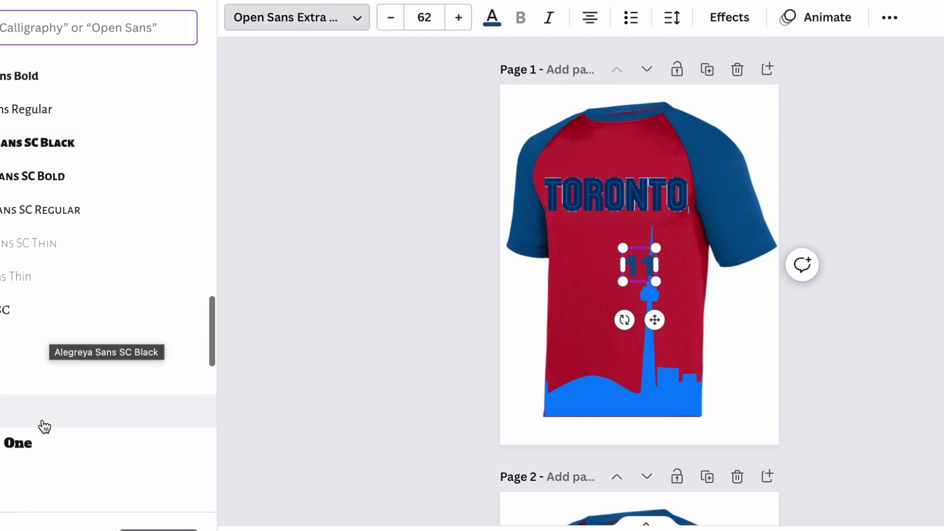
pyautogui.scroll(4, 152, 207)
pyautogui.scroll(5, 152, 207)
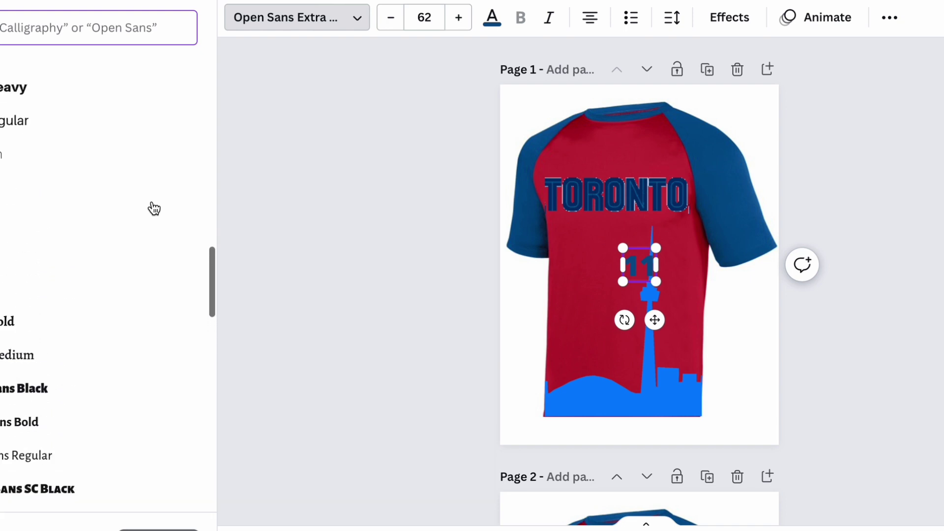
pyautogui.scroll(3, 150, 211)
pyautogui.scroll(5, 149, 211)
pyautogui.scroll(5, 147, 212)
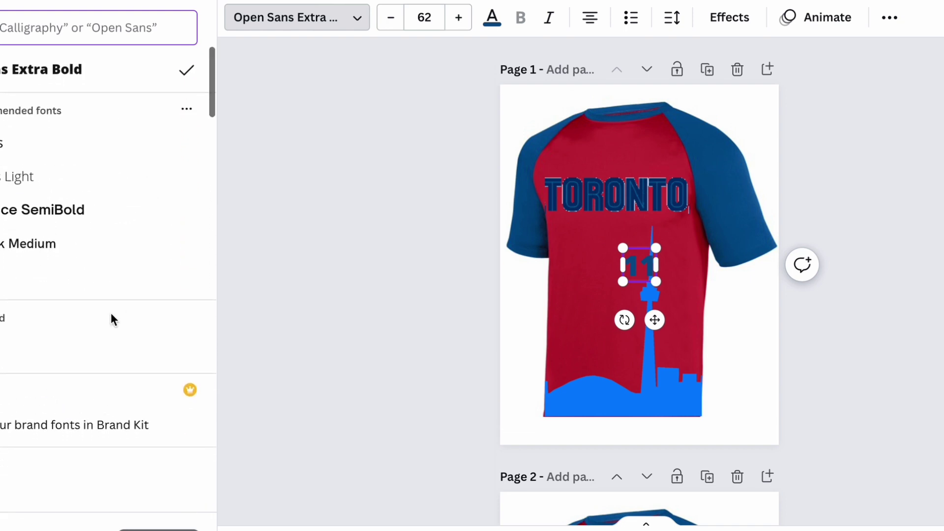
pyautogui.click(123, 290)
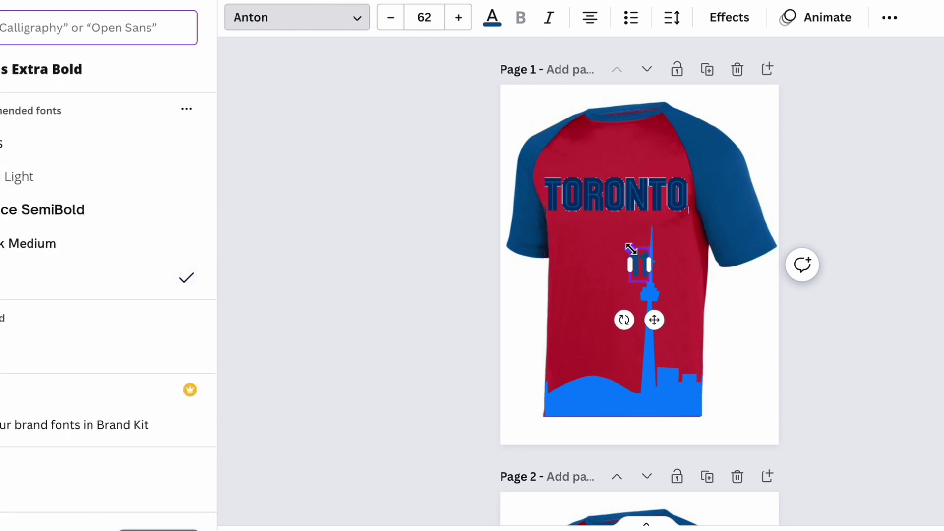
# Enlarge the 11 and move it lower left, beside the CN Tower.
pyautogui.moveTo(631, 248); pyautogui.dragTo(593, 231)
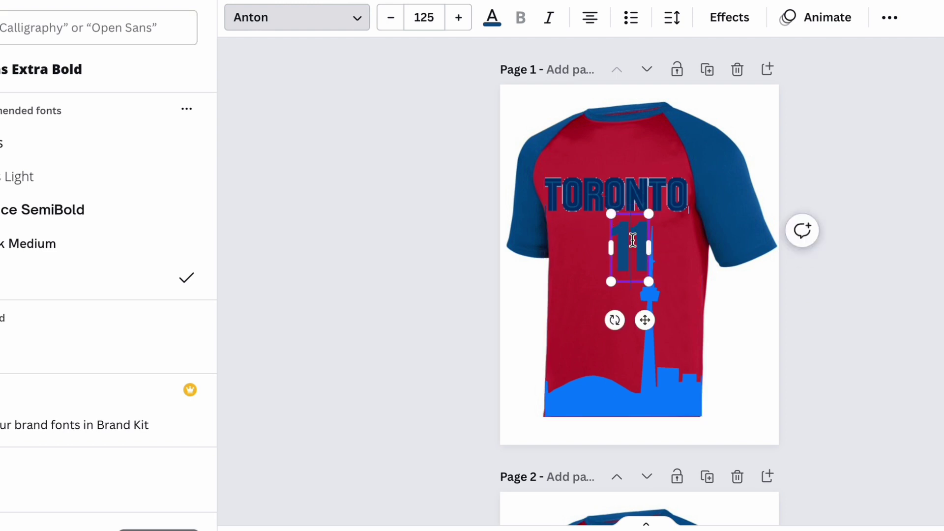
pyautogui.click(562, 266)
pyautogui.click(625, 256)
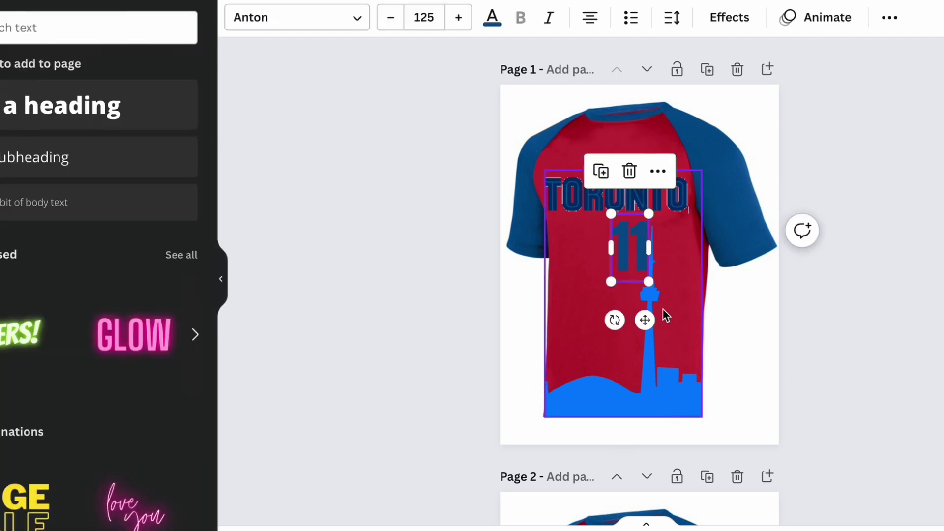
pyautogui.moveTo(643, 317); pyautogui.dragTo(595, 354)
pyautogui.moveTo(607, 313)
pyautogui.mouseDown()
pyautogui.moveTo(611, 334)
pyautogui.moveTo(599, 316)
pyautogui.mouseUp()
pyautogui.click(859, 323)
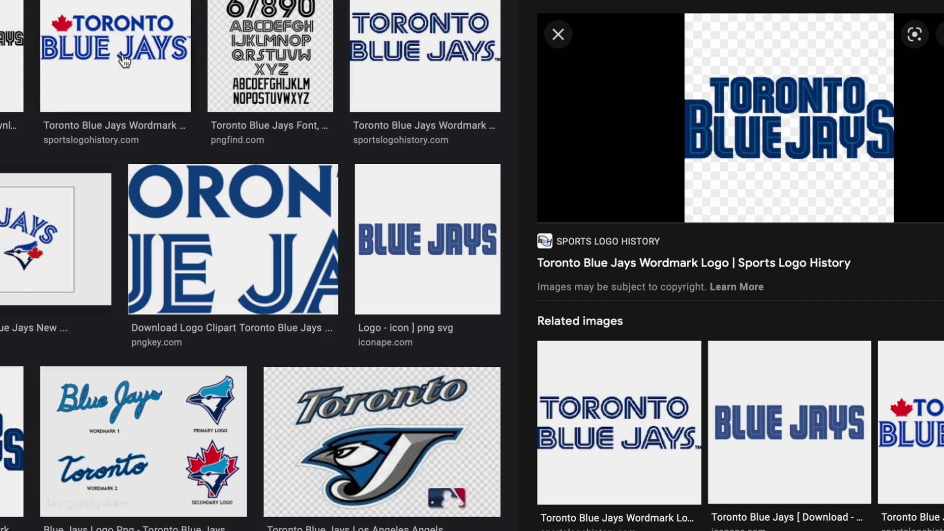
# Copy the maple-leaf Toronto Blue Jays logo image from Google Images.
pyautogui.click(124, 61)
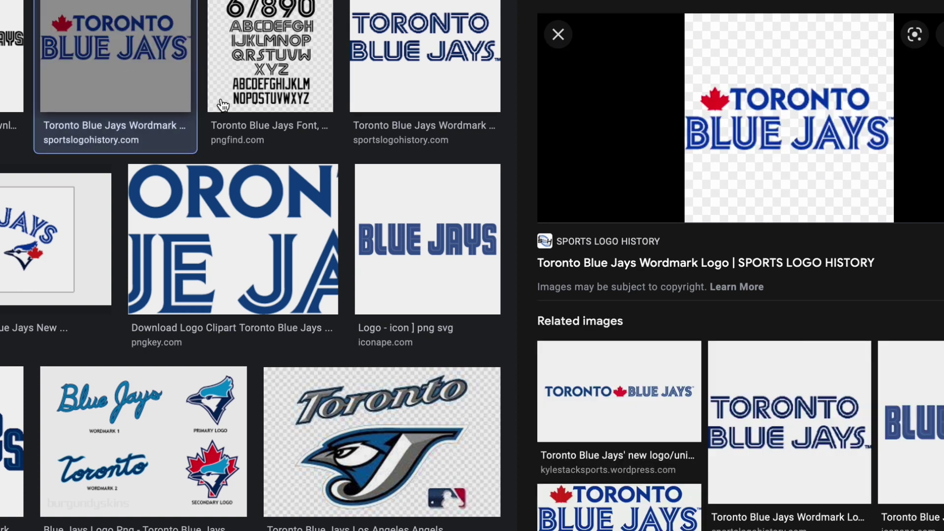
pyautogui.rightClick(786, 112)
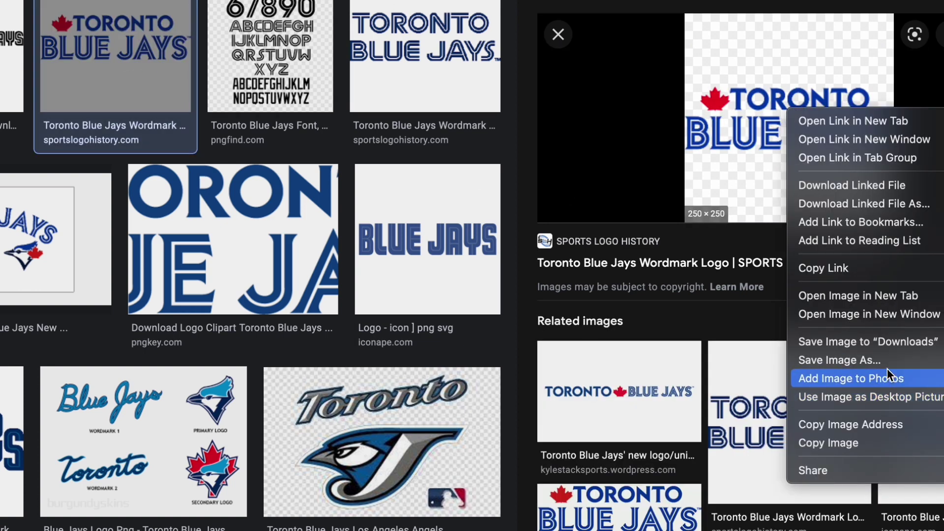
pyautogui.click(850, 444)
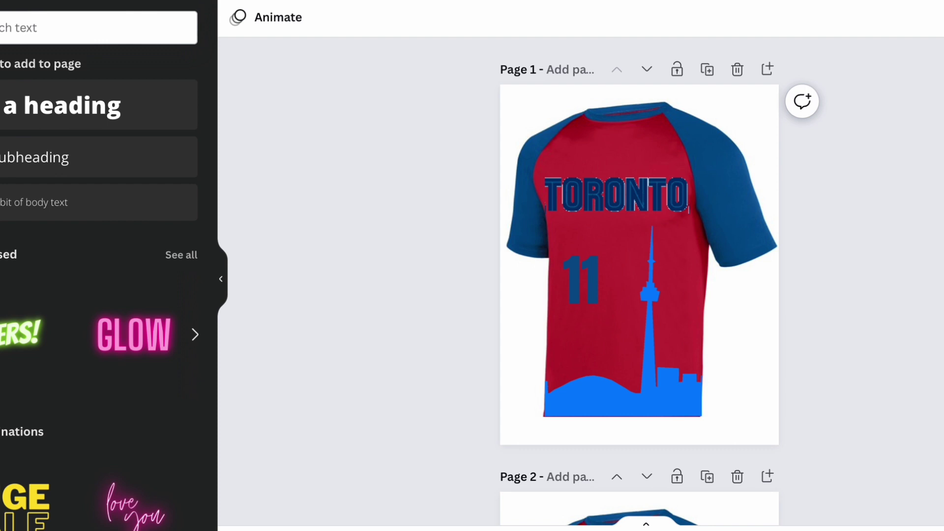
# Paste the Blue Jays logo onto the jersey, restoring it after an accidental delete.
pyautogui.hotkey('ctrl', 'v')
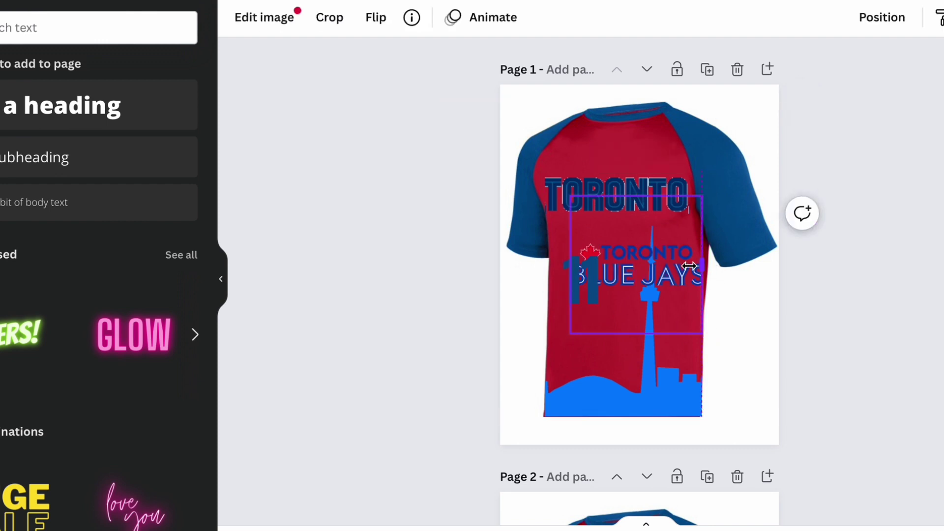
pyautogui.moveTo(707, 312); pyautogui.dragTo(609, 336)
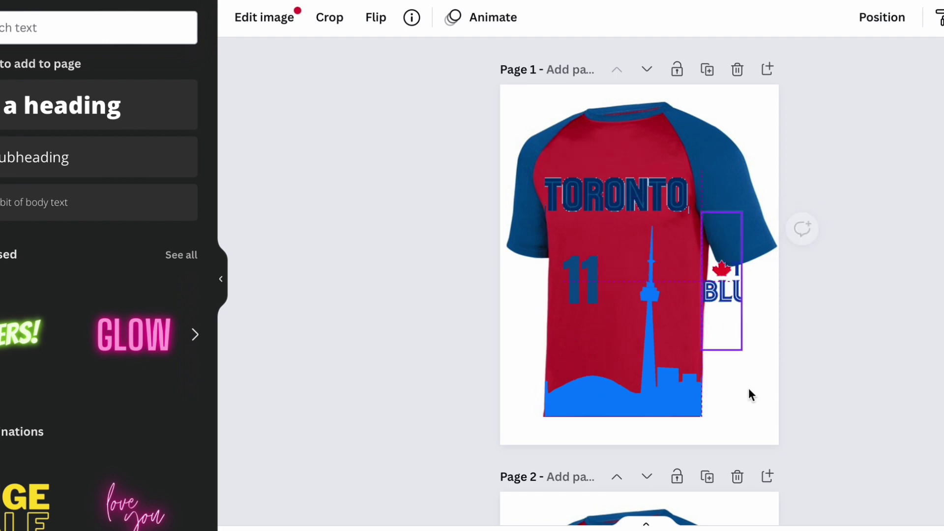
pyautogui.press('Delete')
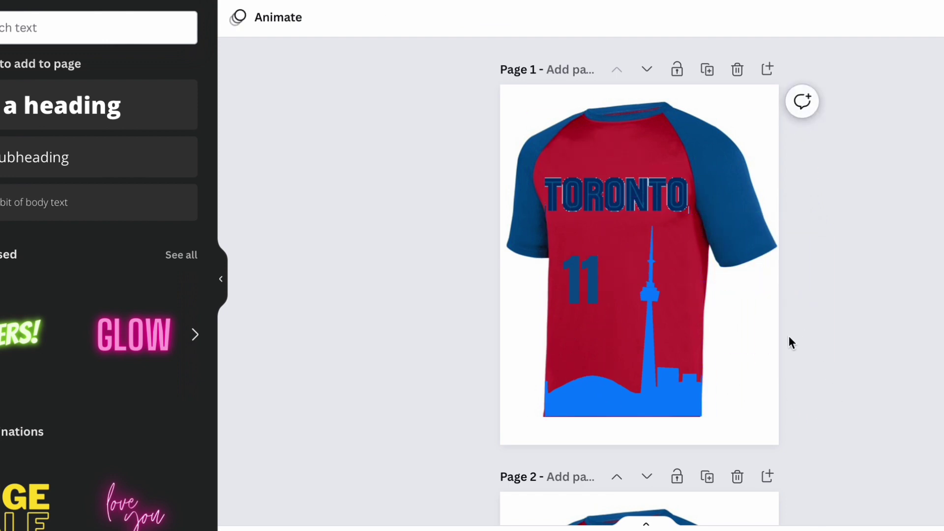
pyautogui.moveTo(789, 341); pyautogui.dragTo(698, 349)
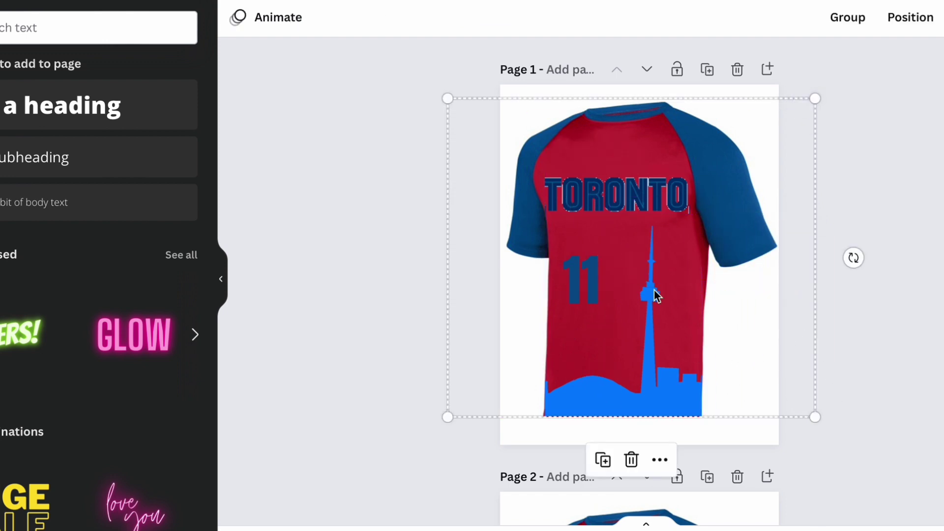
pyautogui.hotkey('ctrl', 'z')
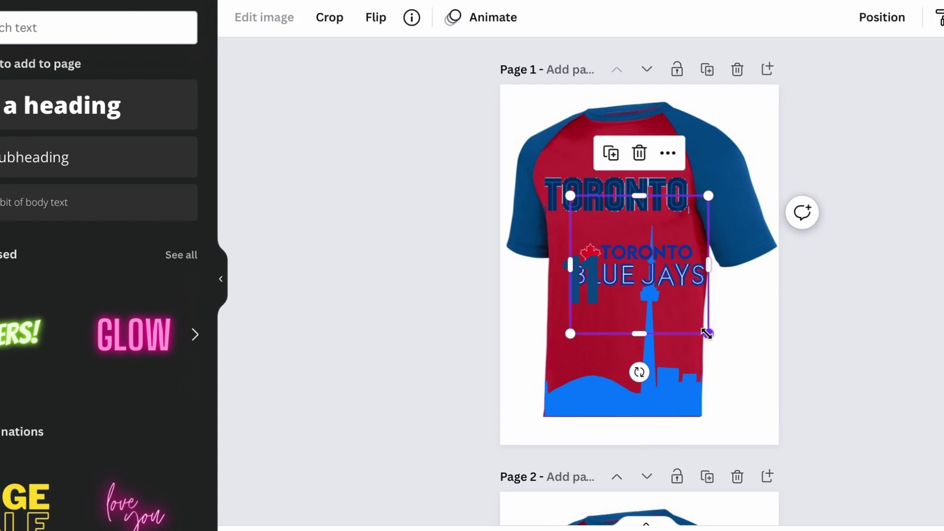
# Shrink the logo and crop it down to just the red maple leaf.
pyautogui.moveTo(707, 334)
pyautogui.mouseDown()
pyautogui.moveTo(630, 255)
pyautogui.moveTo(837, 410)
pyautogui.mouseUp()
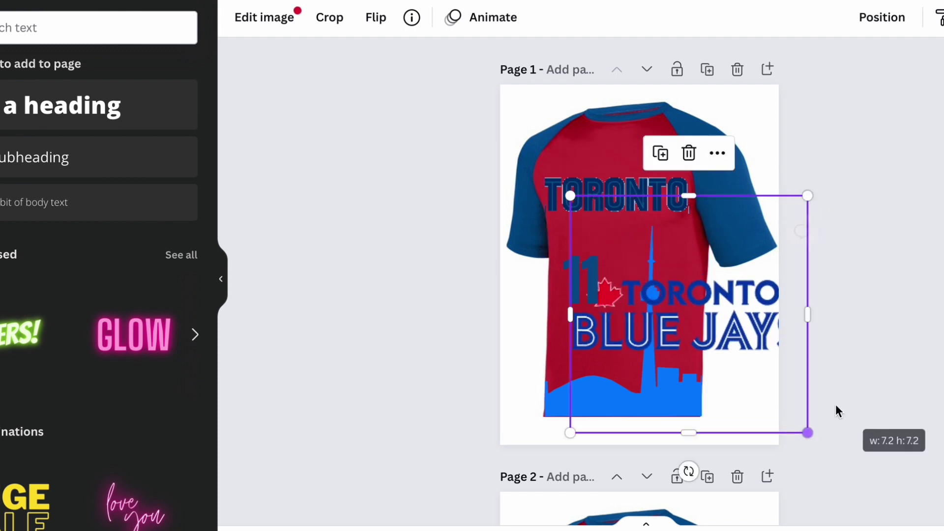
pyautogui.moveTo(807, 315); pyautogui.dragTo(632, 323)
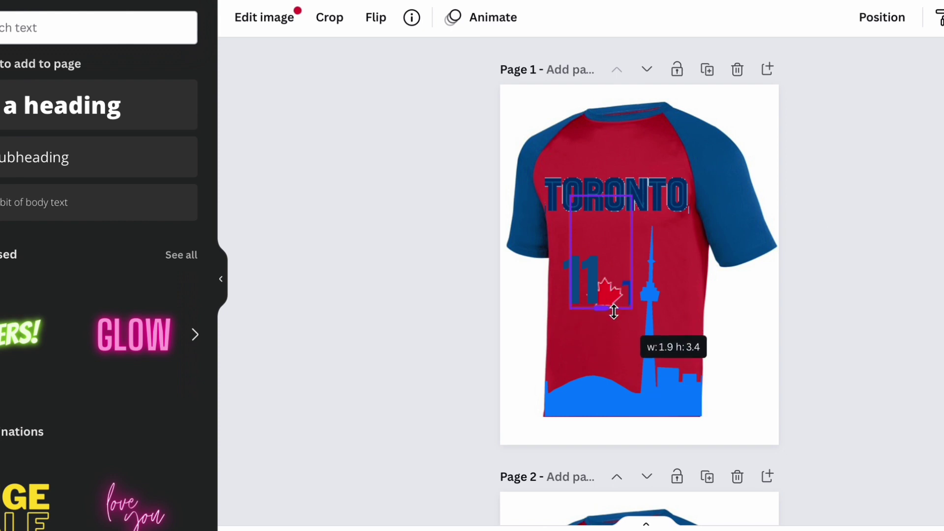
pyautogui.moveTo(605, 435); pyautogui.dragTo(609, 317)
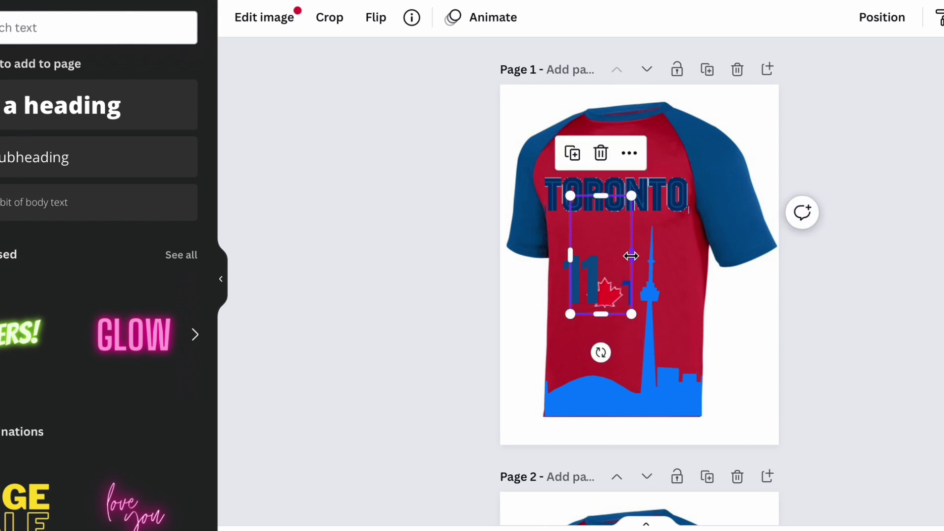
pyautogui.moveTo(632, 256); pyautogui.dragTo(589, 258)
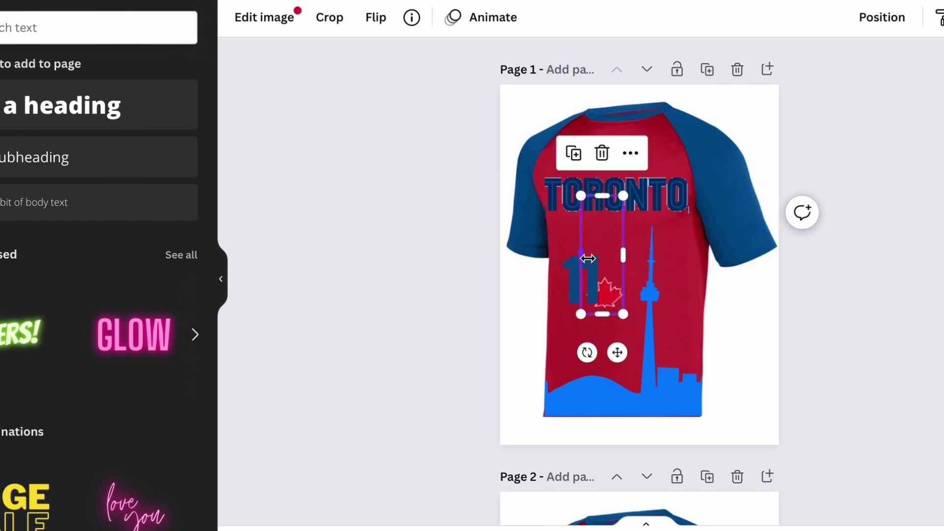
pyautogui.moveTo(605, 193); pyautogui.dragTo(603, 275)
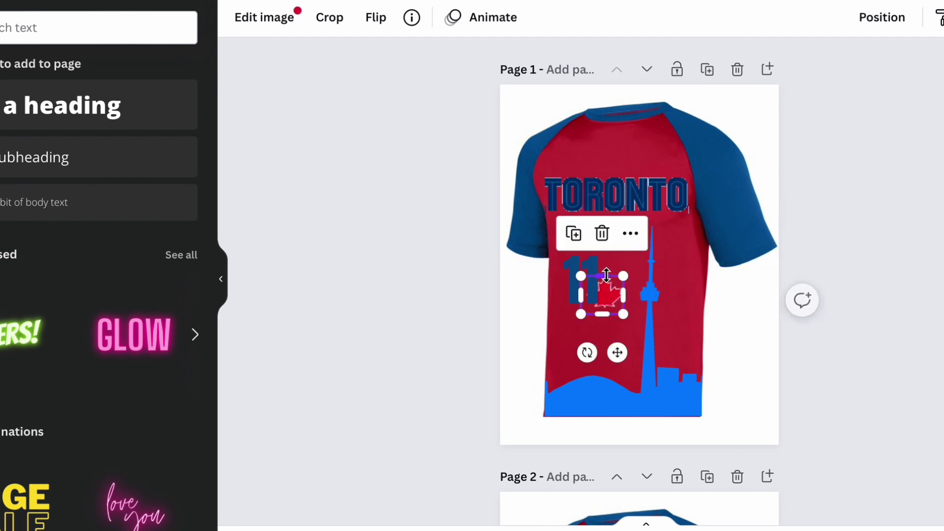
# Place the maple leaf on the right sleeve, tilted and resized to fit.
pyautogui.moveTo(619, 354); pyautogui.dragTo(774, 271)
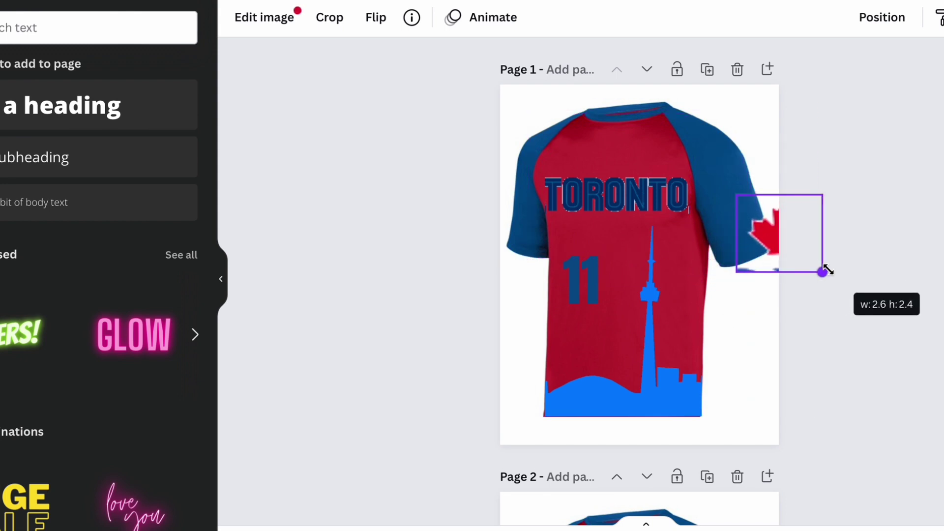
pyautogui.moveTo(783, 235); pyautogui.dragTo(826, 275)
pyautogui.moveTo(763, 234); pyautogui.dragTo(725, 213)
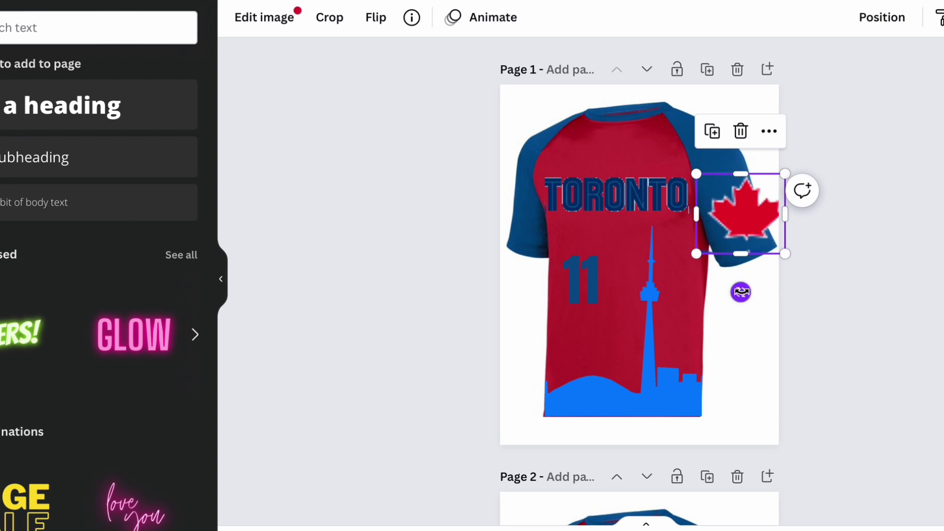
pyautogui.moveTo(740, 292); pyautogui.dragTo(771, 286)
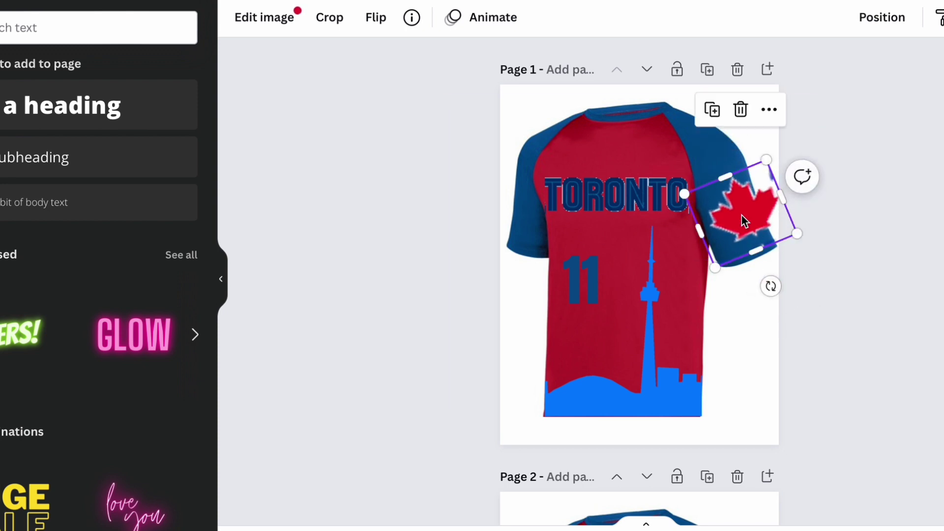
pyautogui.moveTo(743, 220); pyautogui.dragTo(753, 209)
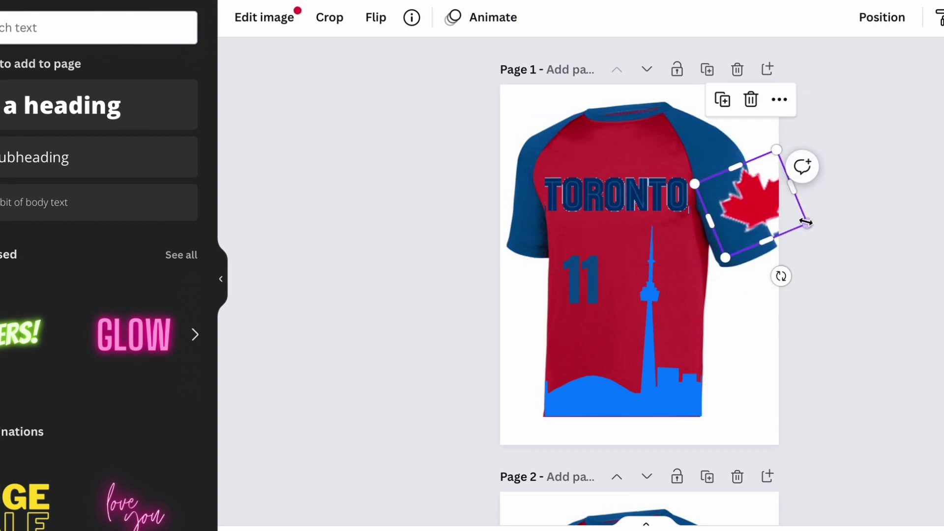
pyautogui.moveTo(807, 221); pyautogui.dragTo(762, 207)
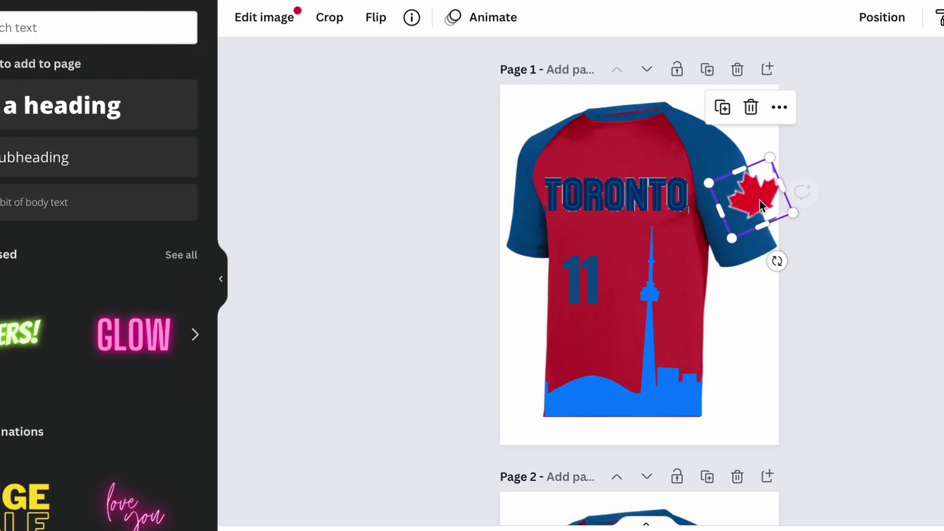
pyautogui.moveTo(776, 187); pyautogui.dragTo(755, 195)
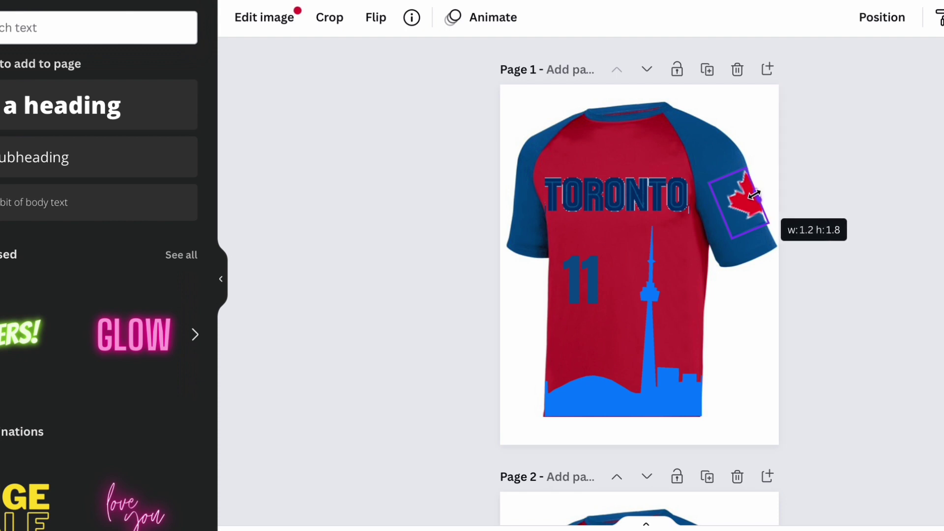
pyautogui.click(817, 292)
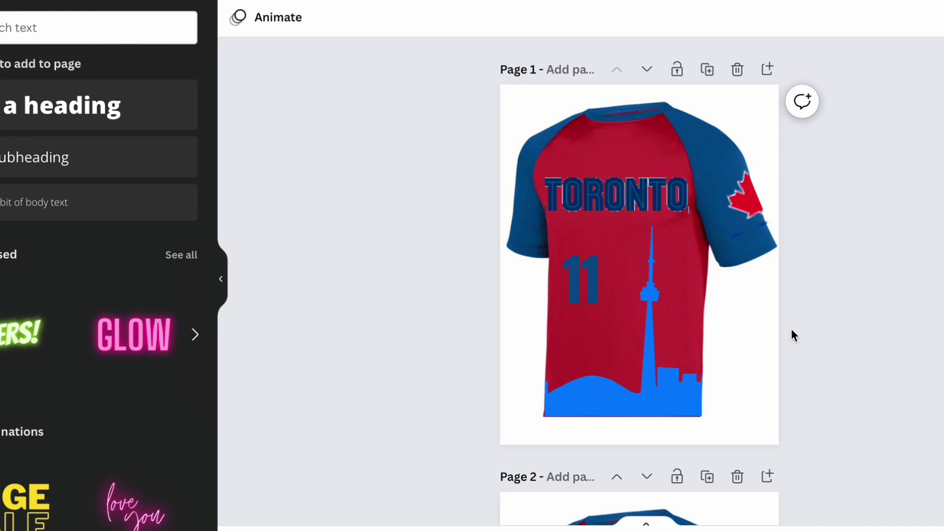
pyautogui.scroll(-2, 791, 336)
pyautogui.scroll(-5, 792, 336)
pyautogui.scroll(-2, 792, 336)
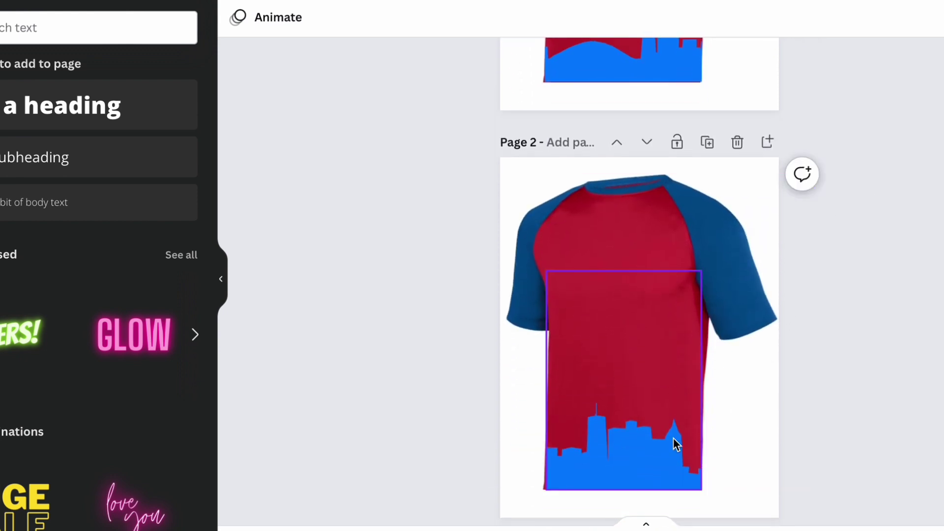
pyautogui.scroll(1, 921, 384)
pyautogui.scroll(4, 922, 383)
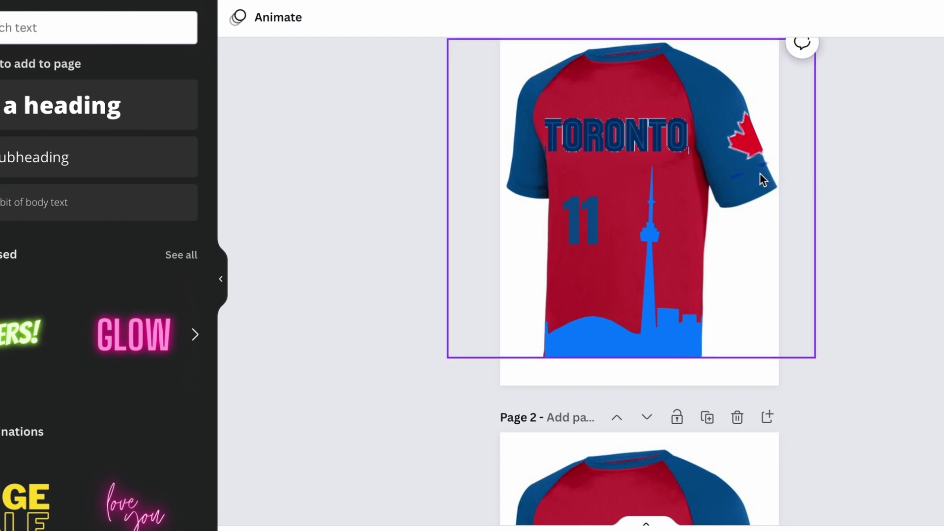
# Copy the maple leaf onto page 2 and move the back shirt up.
pyautogui.click(748, 148)
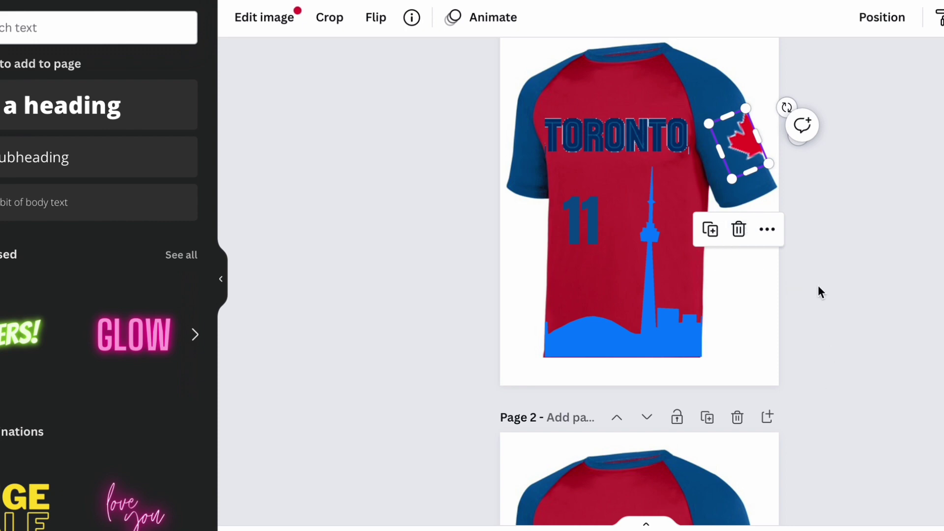
pyautogui.scroll(-2, 816, 290)
pyautogui.scroll(-2, 790, 379)
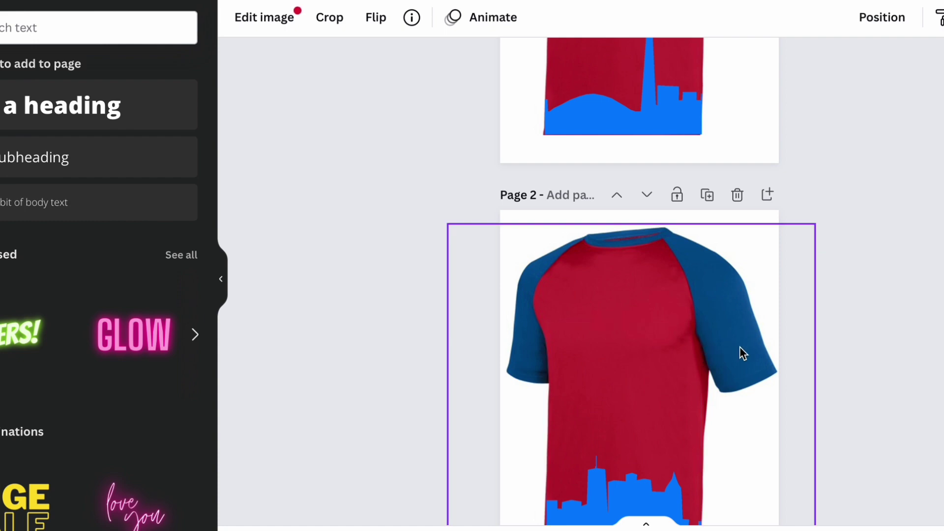
pyautogui.hotkey('ctrl', 'v')
pyautogui.scroll(3, 740, 347)
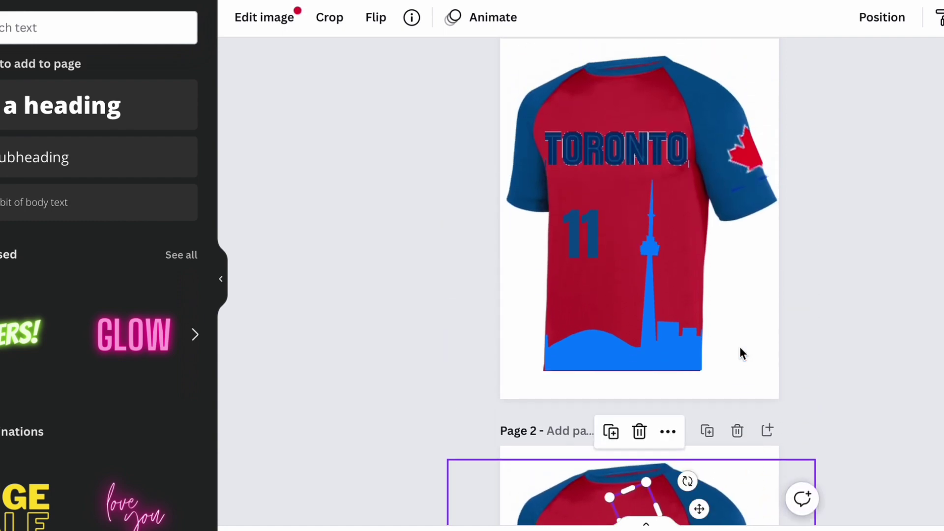
pyautogui.scroll(-3, 739, 353)
pyautogui.moveTo(641, 321)
pyautogui.mouseDown()
pyautogui.moveTo(652, 345)
pyautogui.moveTo(642, 340)
pyautogui.mouseUp()
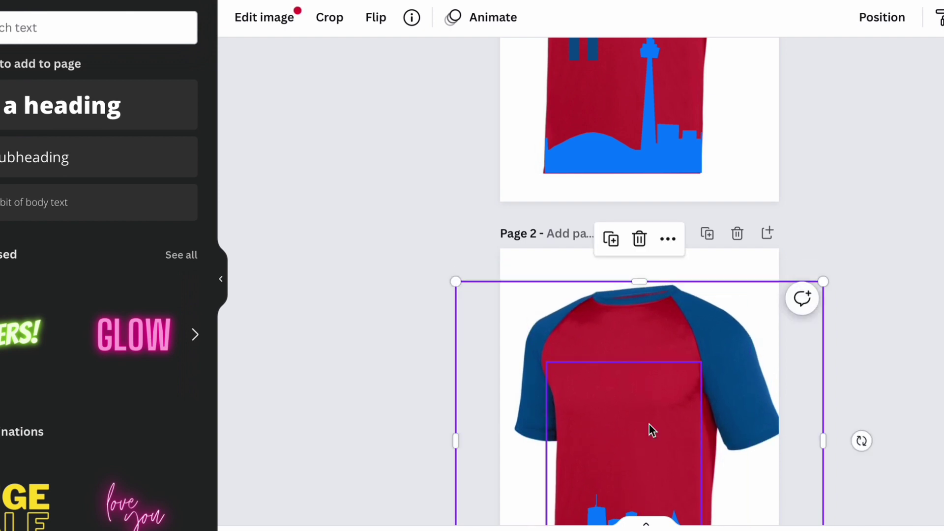
pyautogui.scroll(-3, 649, 430)
pyautogui.scroll(-1, 650, 432)
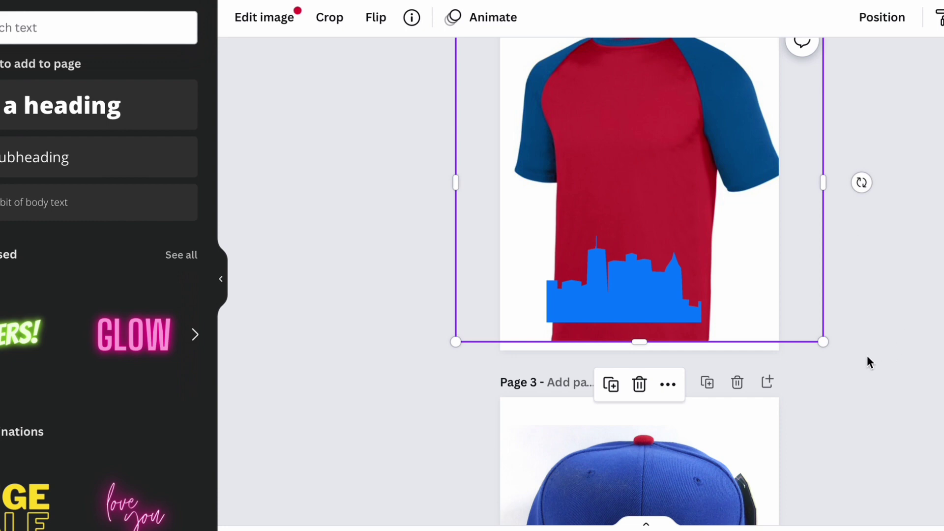
pyautogui.scroll(2, 867, 355)
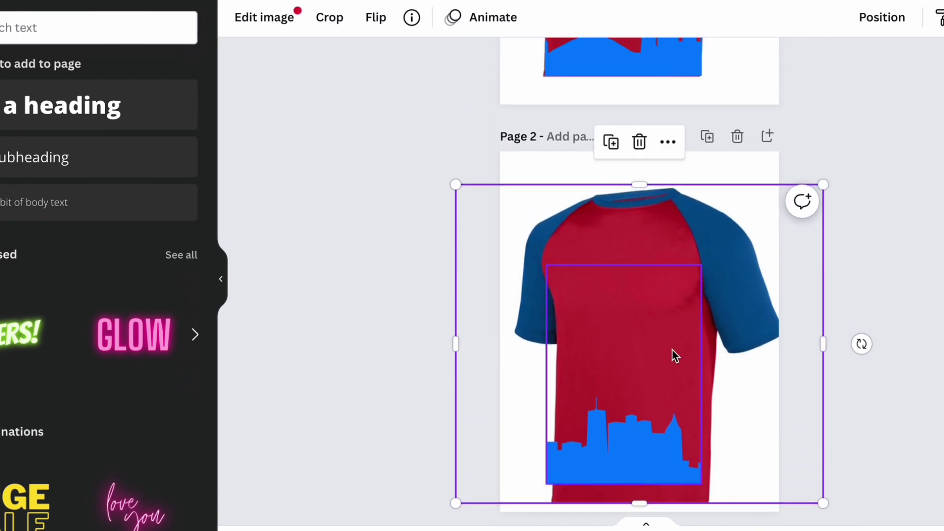
pyautogui.moveTo(674, 342); pyautogui.dragTo(675, 315)
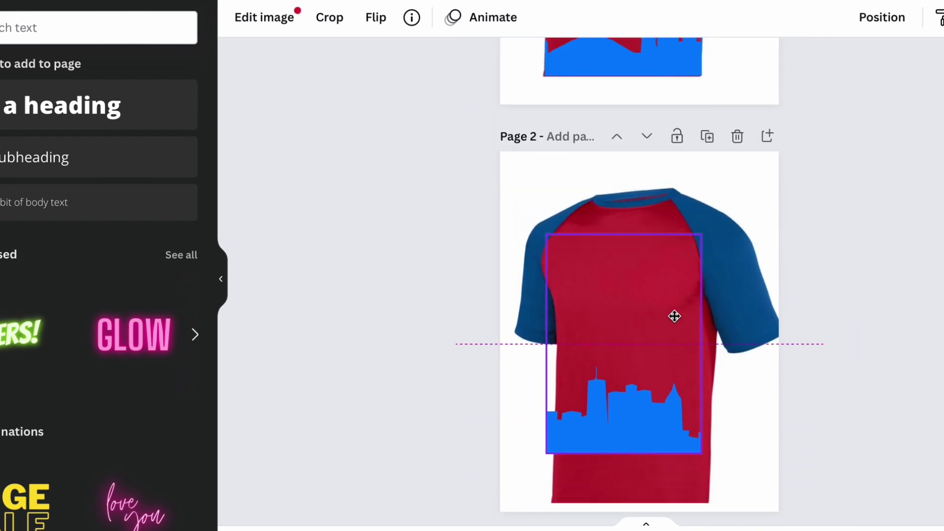
pyautogui.click(705, 214)
pyautogui.moveTo(704, 215); pyautogui.dragTo(704, 201)
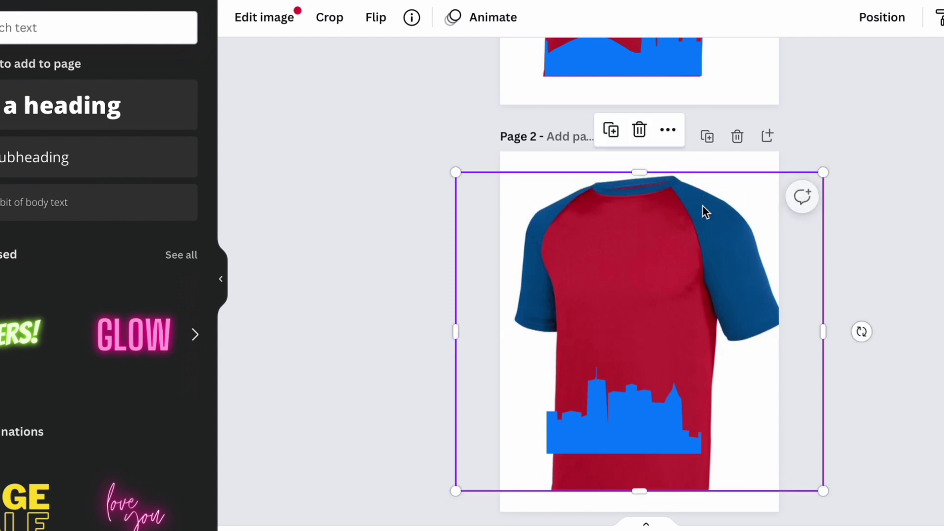
# Move the blue skyline down so its base meets the shirt's hem.
pyautogui.click(675, 412)
pyautogui.moveTo(656, 422); pyautogui.dragTo(663, 461)
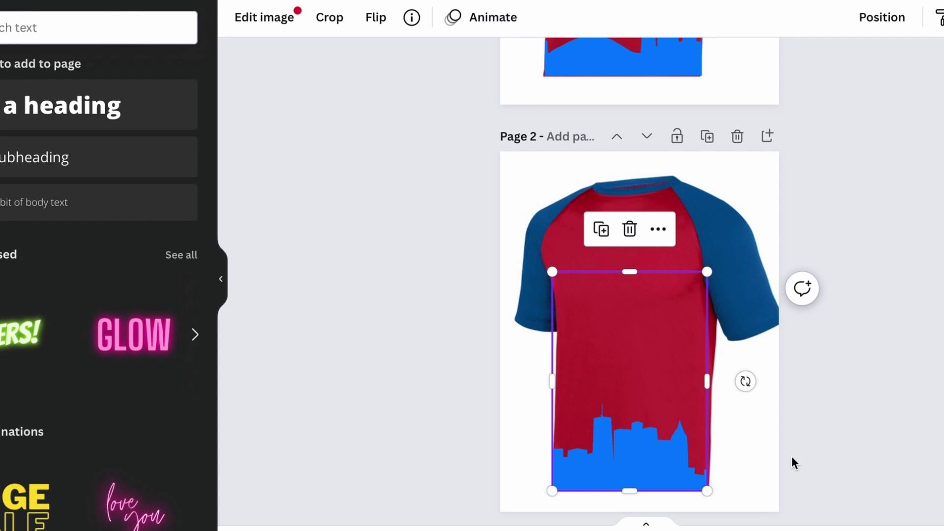
pyautogui.click(800, 419)
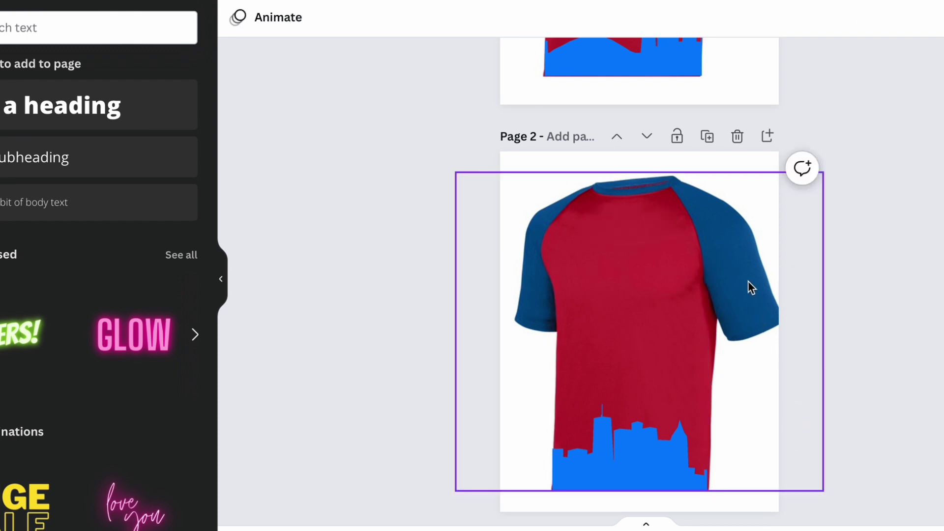
# Paste the red maple leaf and set it on page 2's right sleeve.
pyautogui.hotkey('ctrl', 'v')
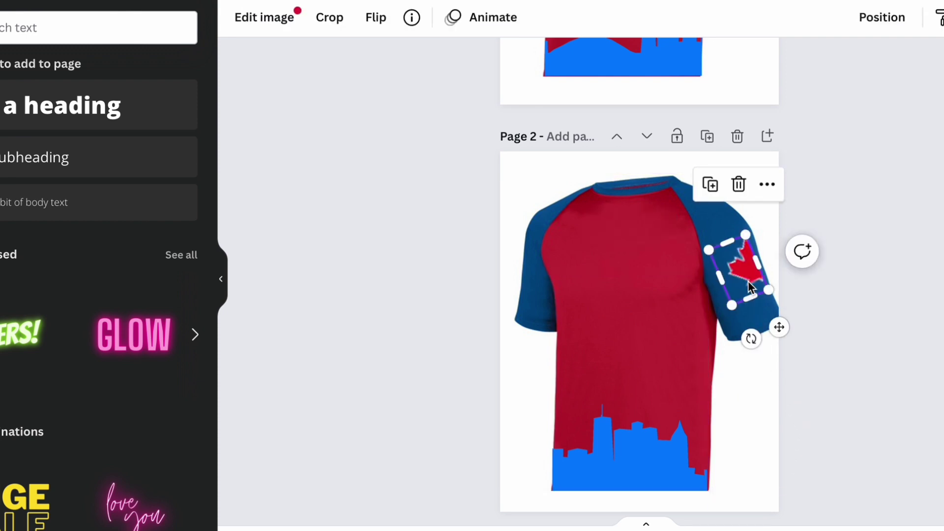
pyautogui.moveTo(746, 272); pyautogui.dragTo(756, 285)
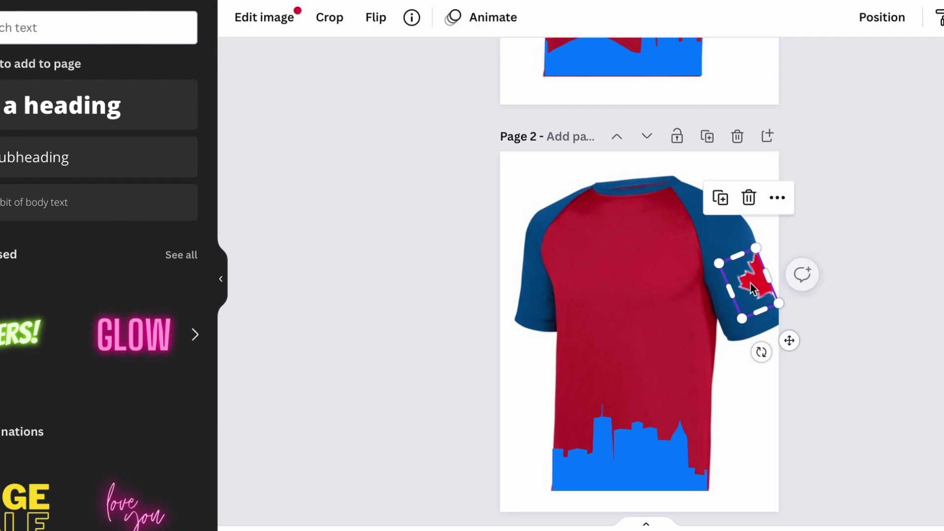
pyautogui.click(882, 375)
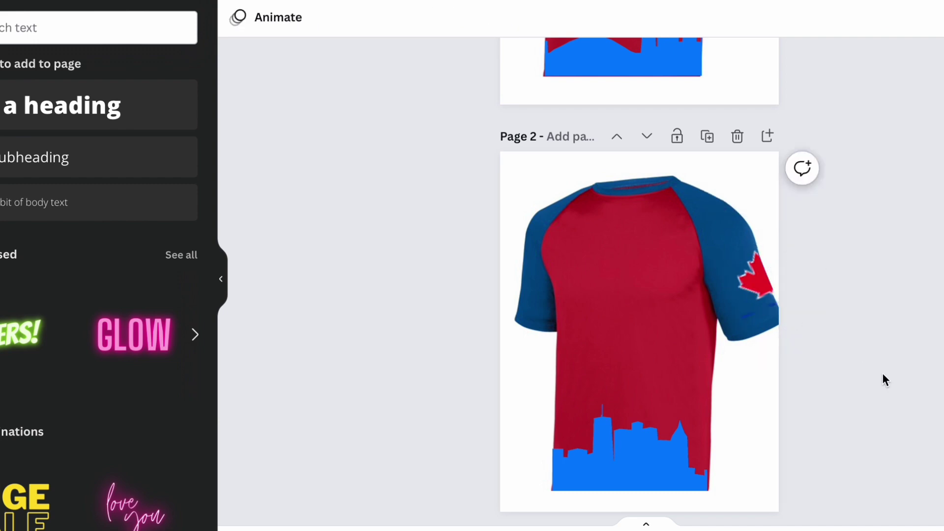
pyautogui.scroll(2, 721, 271)
pyautogui.scroll(3, 719, 264)
pyautogui.scroll(-3, 719, 264)
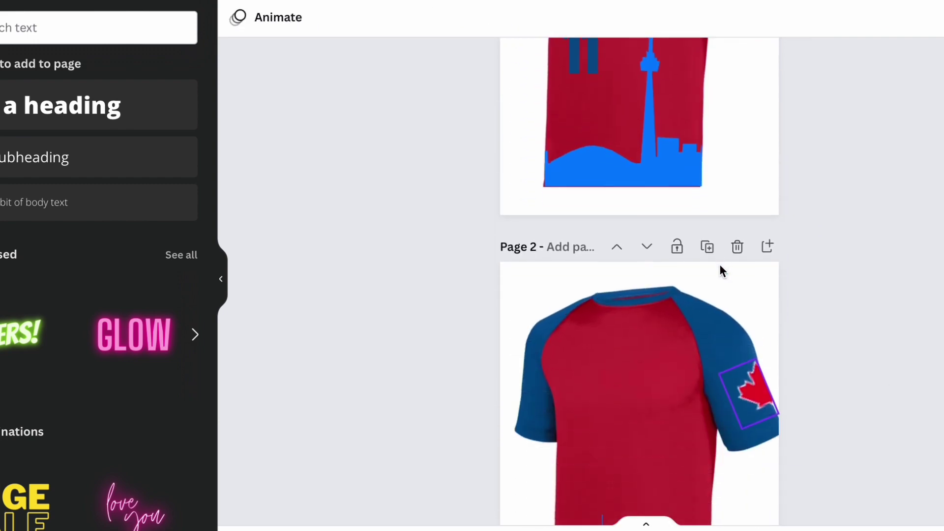
pyautogui.scroll(-3, 720, 264)
pyautogui.scroll(1, 719, 265)
pyautogui.scroll(2, 721, 265)
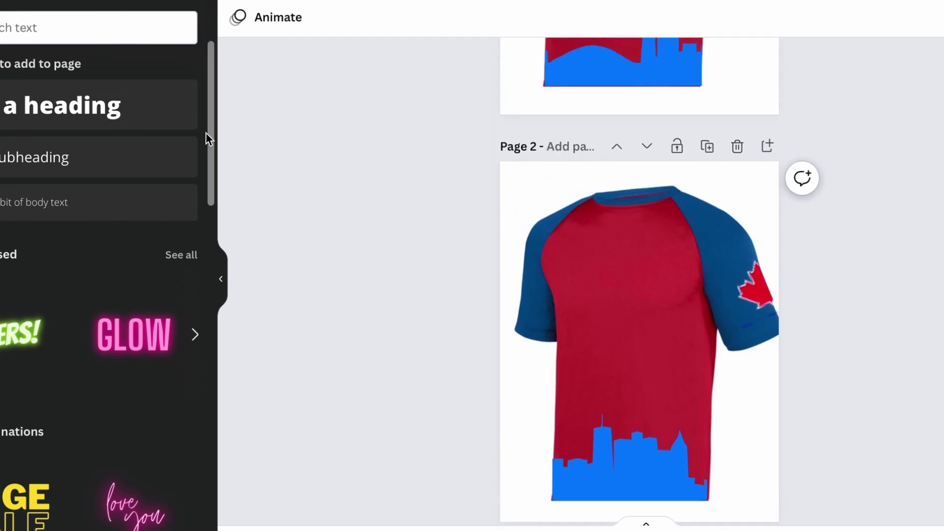
# Add a BICHETTE heading in dark blue Anton on page 2.
pyautogui.click(179, 125)
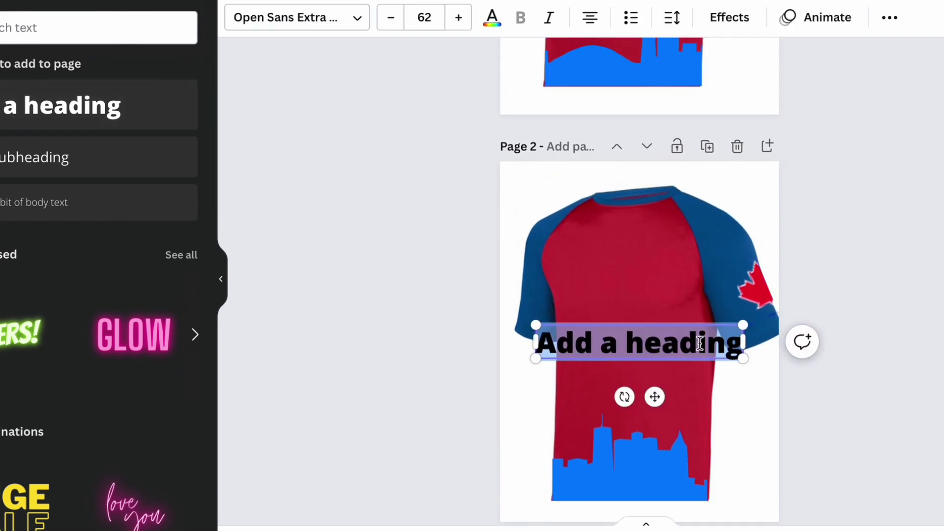
pyautogui.scroll(1, 692, 276)
pyautogui.scroll(5, 692, 275)
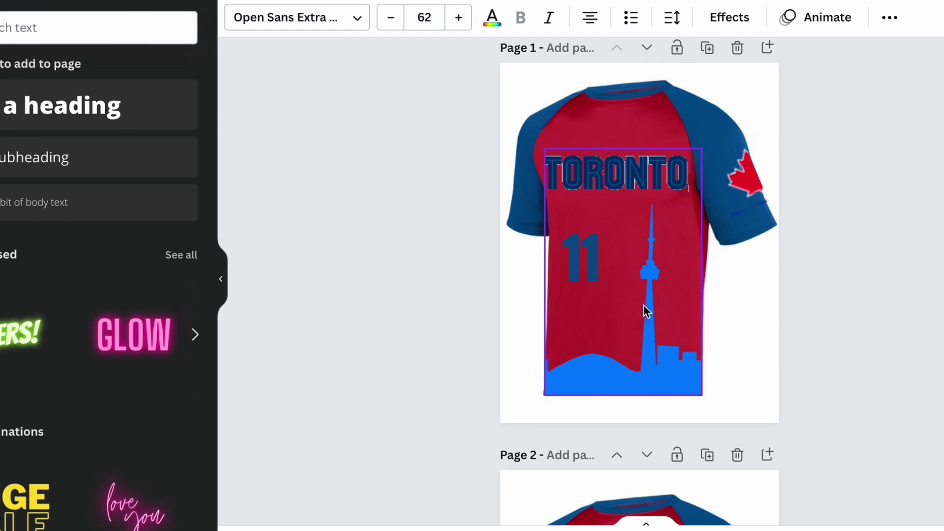
pyautogui.scroll(-2, 643, 306)
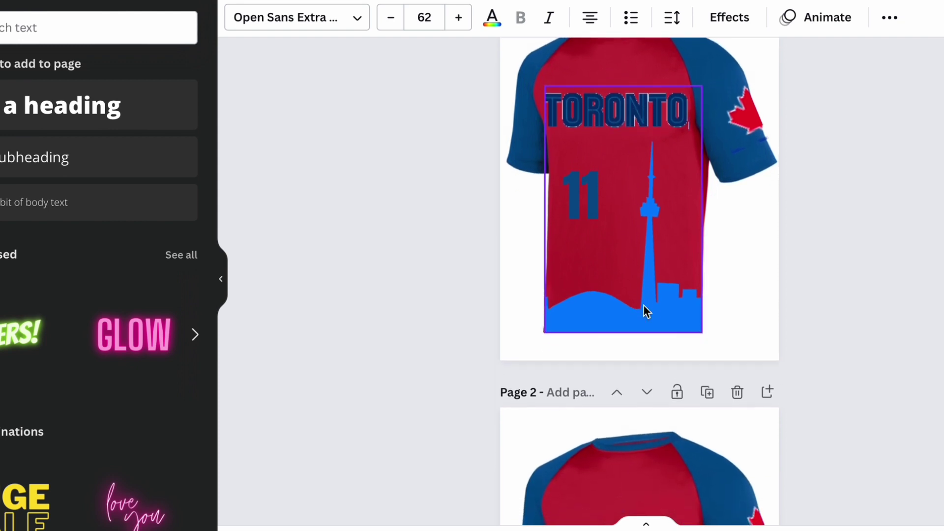
pyautogui.scroll(-4, 644, 310)
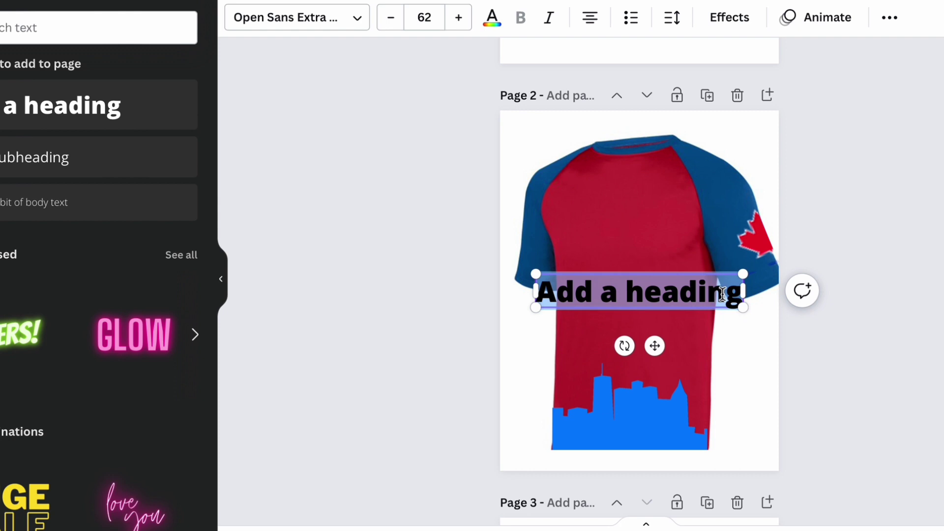
pyautogui.press('BackSpace')
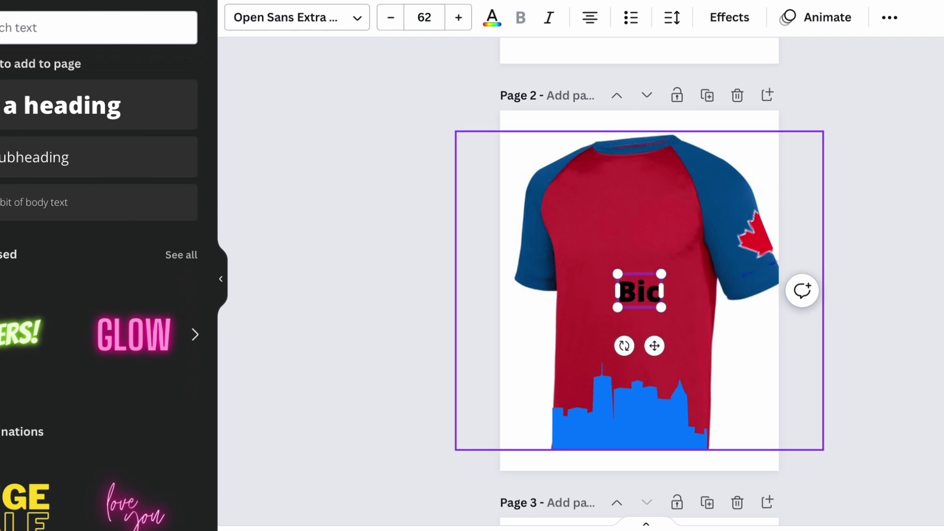
pyautogui.write('ICHET')
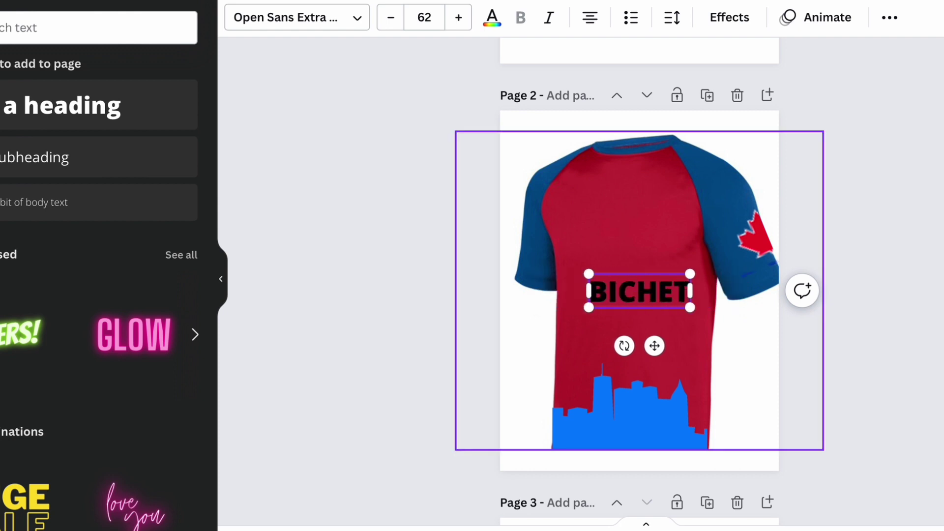
pyautogui.write('TE')
pyautogui.click(492, 17)
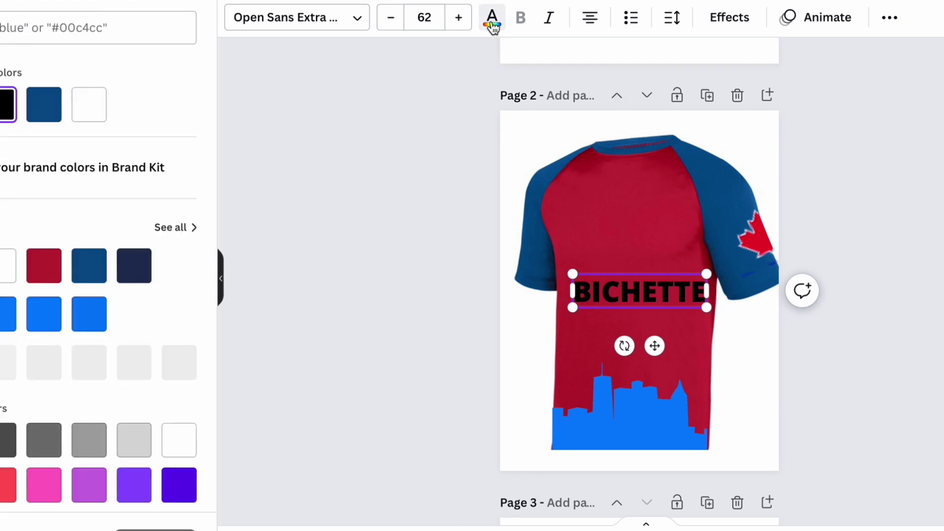
pyautogui.click(90, 265)
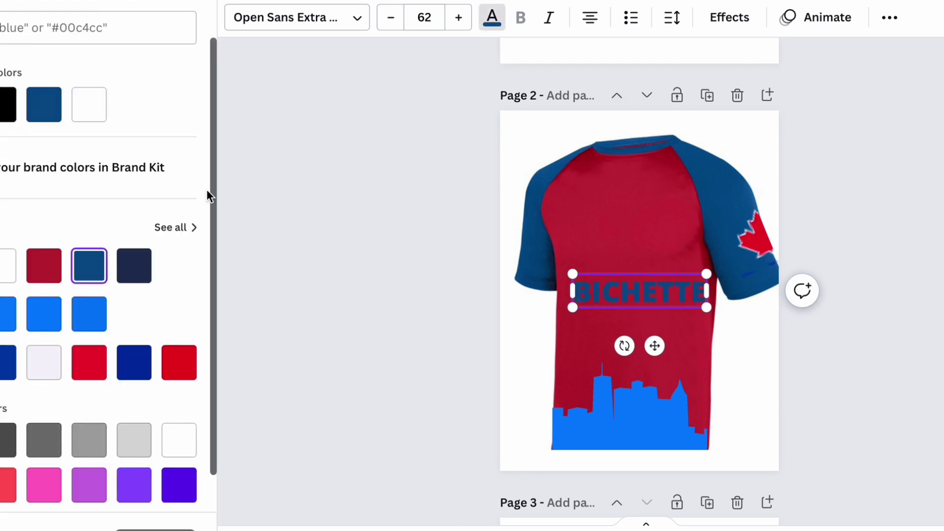
pyautogui.click(295, 17)
pyautogui.click(66, 307)
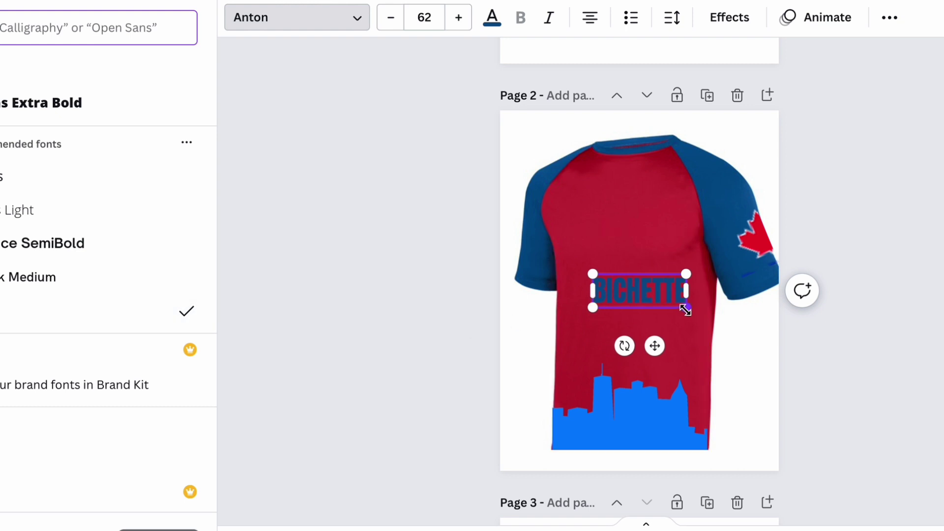
# Resize BICHETTE and move it up across the upper back.
pyautogui.moveTo(687, 307); pyautogui.dragTo(751, 330)
pyautogui.moveTo(674, 302); pyautogui.dragTo(752, 303)
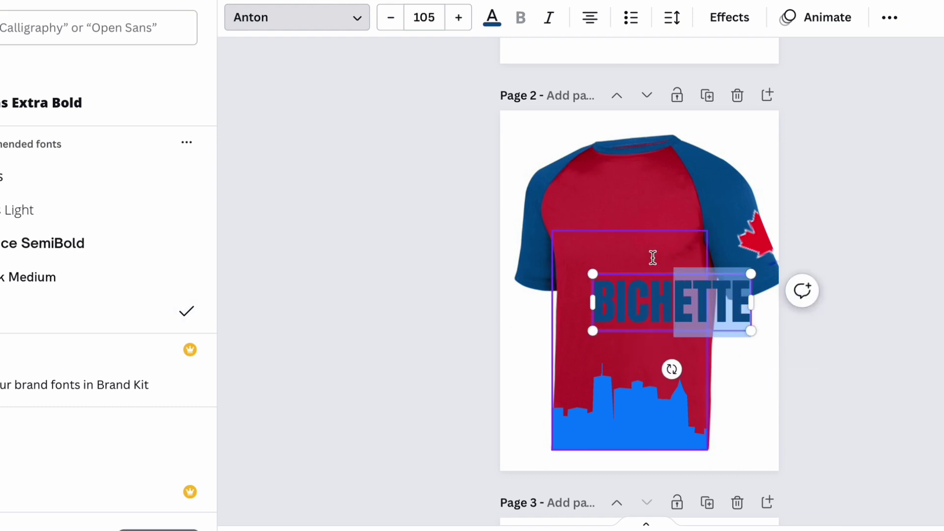
pyautogui.click(631, 299)
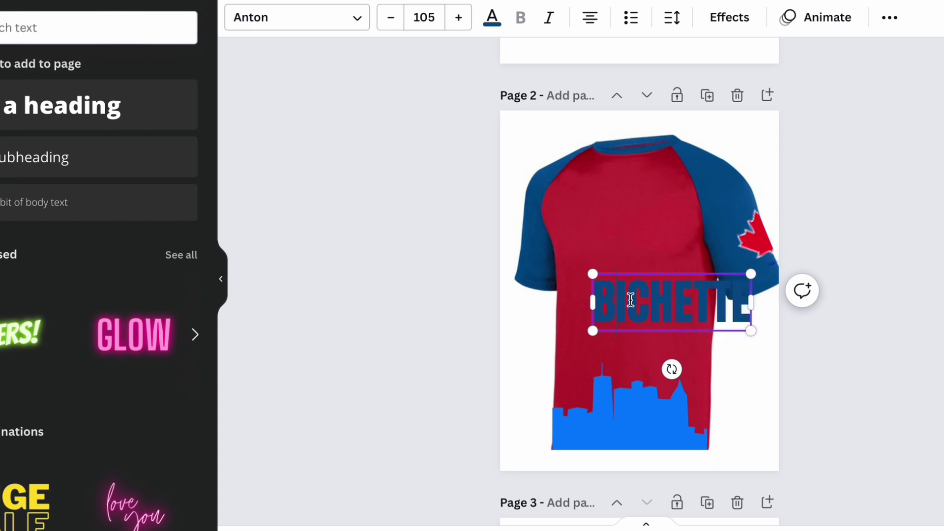
pyautogui.moveTo(754, 333); pyautogui.dragTo(738, 321)
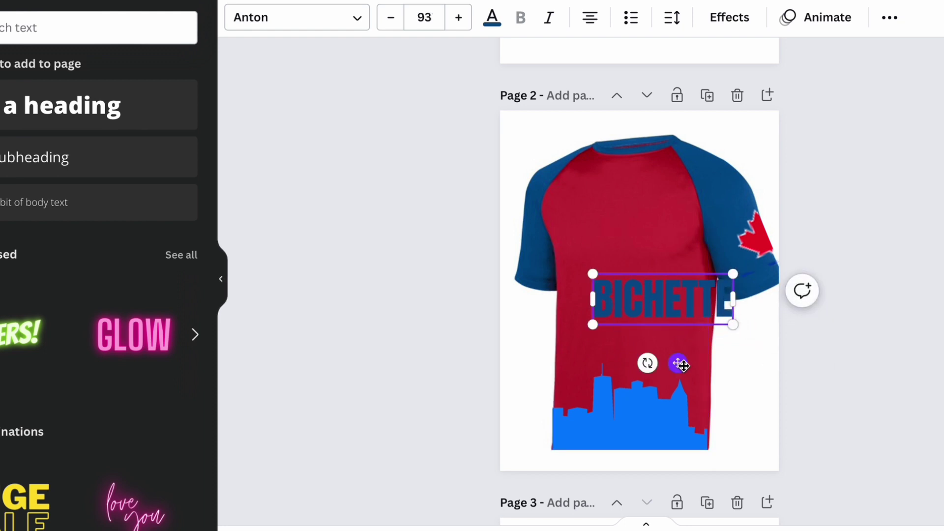
pyautogui.moveTo(679, 365)
pyautogui.mouseDown()
pyautogui.moveTo(672, 265)
pyautogui.moveTo(643, 279)
pyautogui.mouseUp()
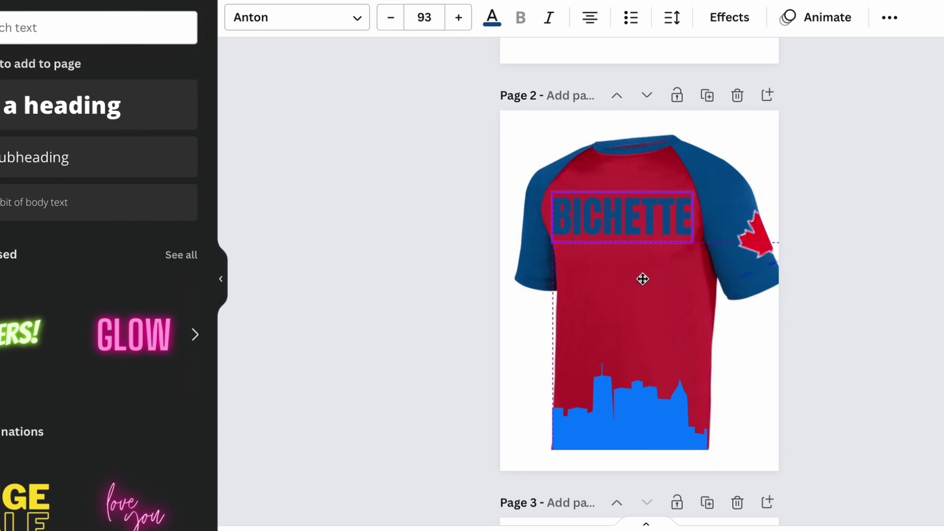
pyautogui.moveTo(644, 278); pyautogui.dragTo(646, 280)
# Add a heading reading 11 in dark blue Anton, enlarged beneath BICHETTE.
pyautogui.click(165, 97)
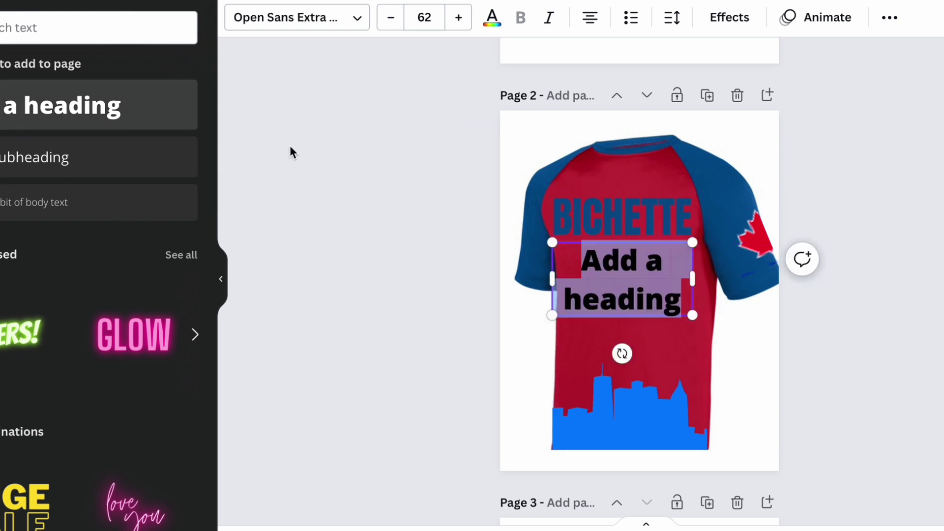
pyautogui.press('Return')
pyautogui.press('BackSpace')
pyautogui.write('11')
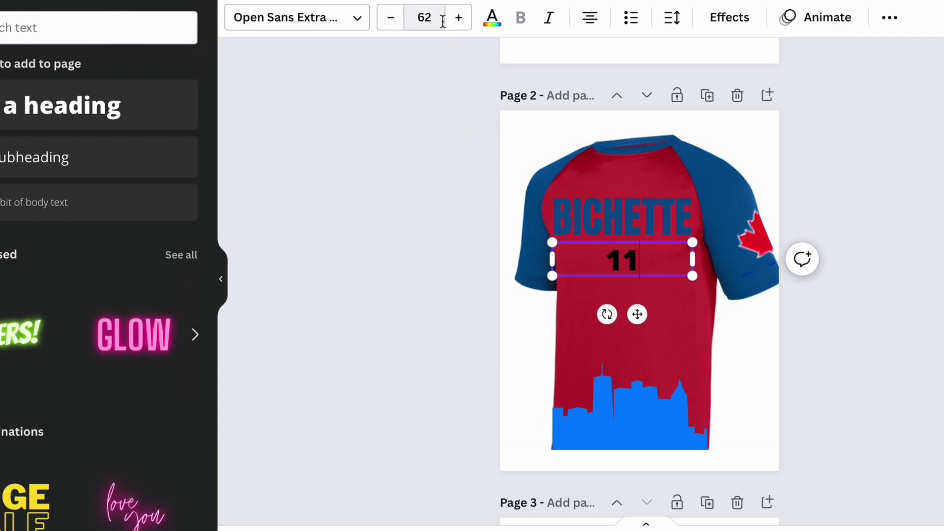
pyautogui.click(493, 19)
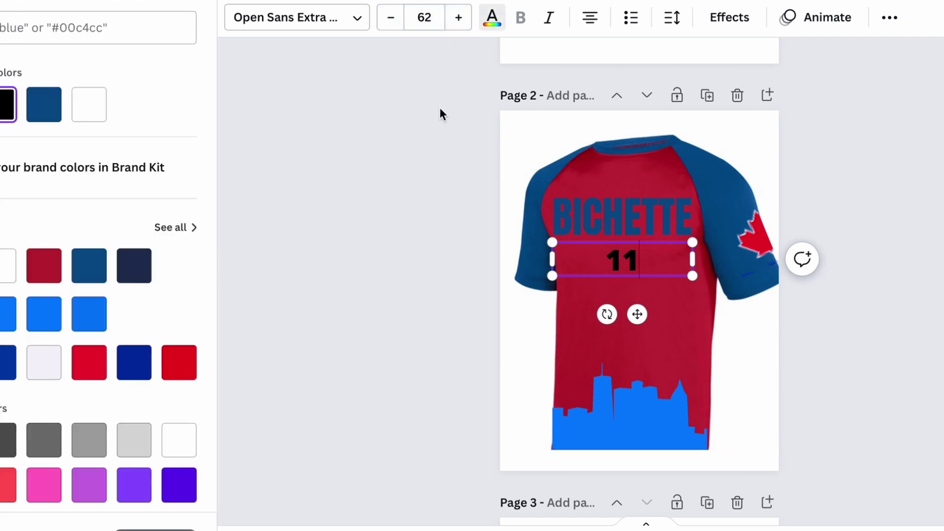
pyautogui.click(48, 116)
pyautogui.click(323, 22)
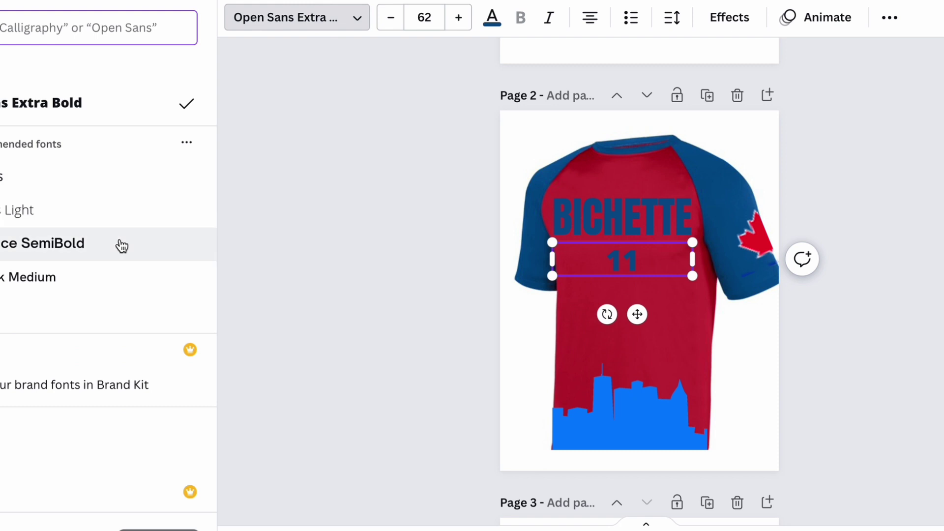
pyautogui.click(96, 311)
pyautogui.moveTo(698, 264)
pyautogui.mouseDown()
pyautogui.moveTo(595, 269)
pyautogui.moveTo(678, 367)
pyautogui.mouseUp()
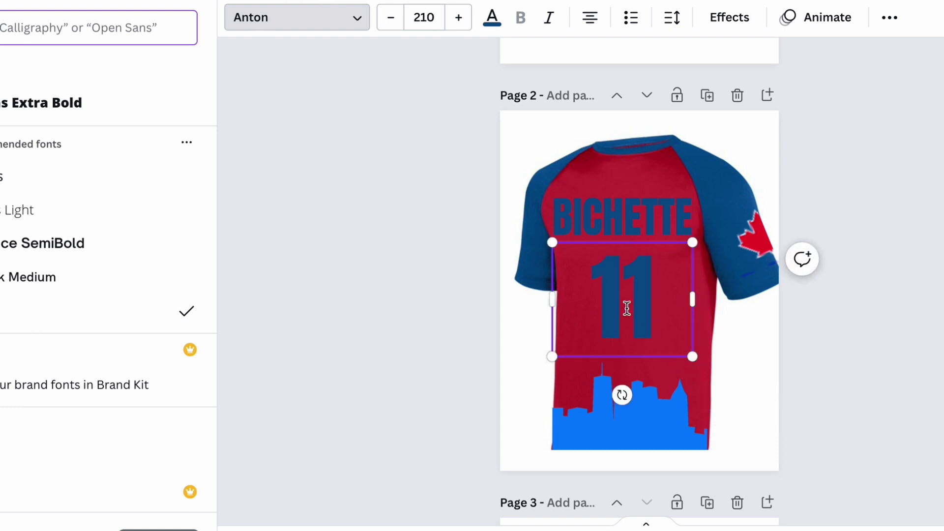
pyautogui.click(841, 362)
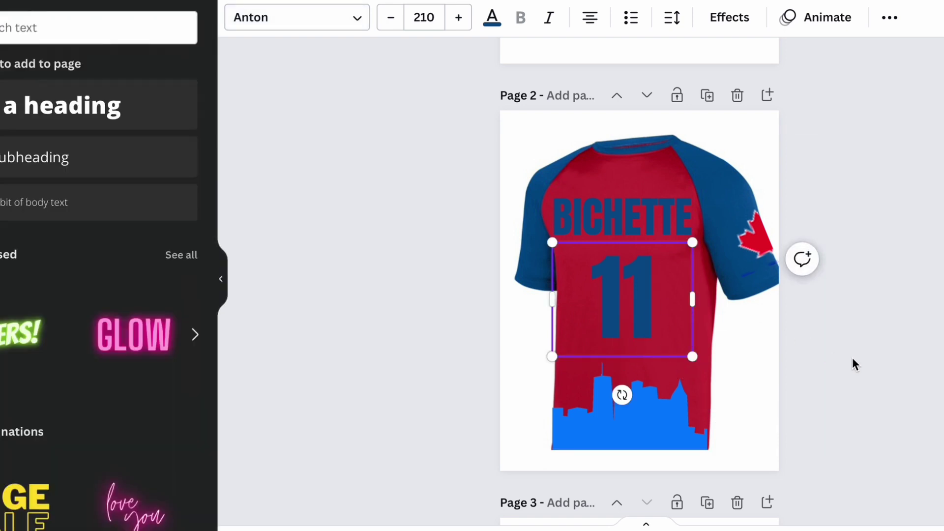
pyautogui.click(855, 363)
pyautogui.scroll(5, 863, 365)
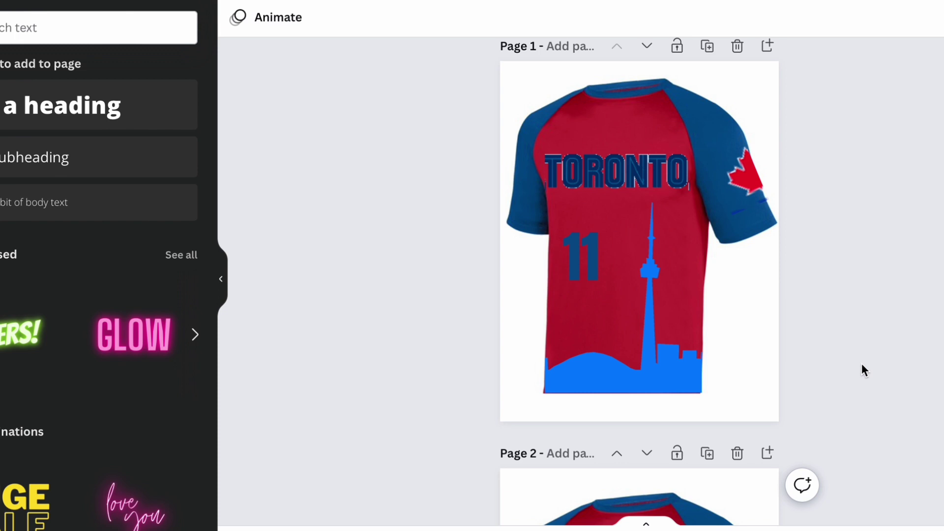
pyautogui.scroll(-1, 862, 365)
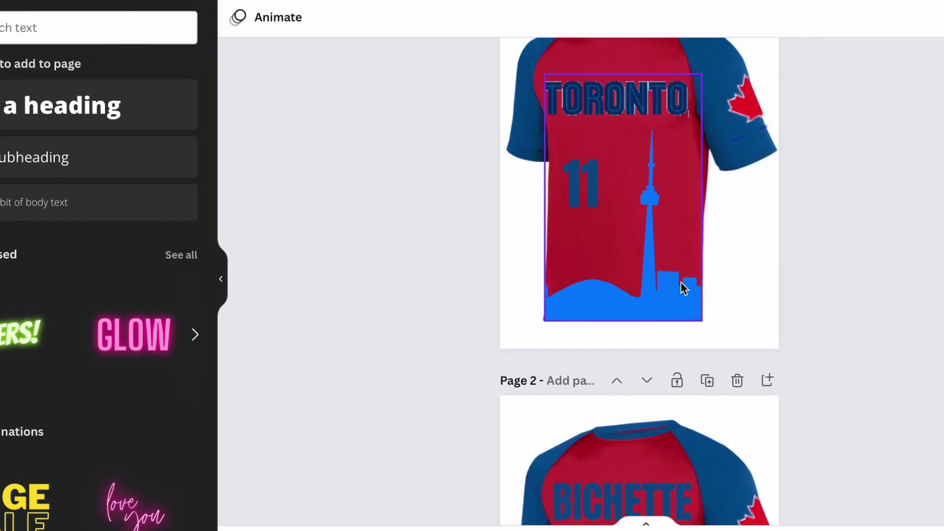
pyautogui.scroll(2, 681, 287)
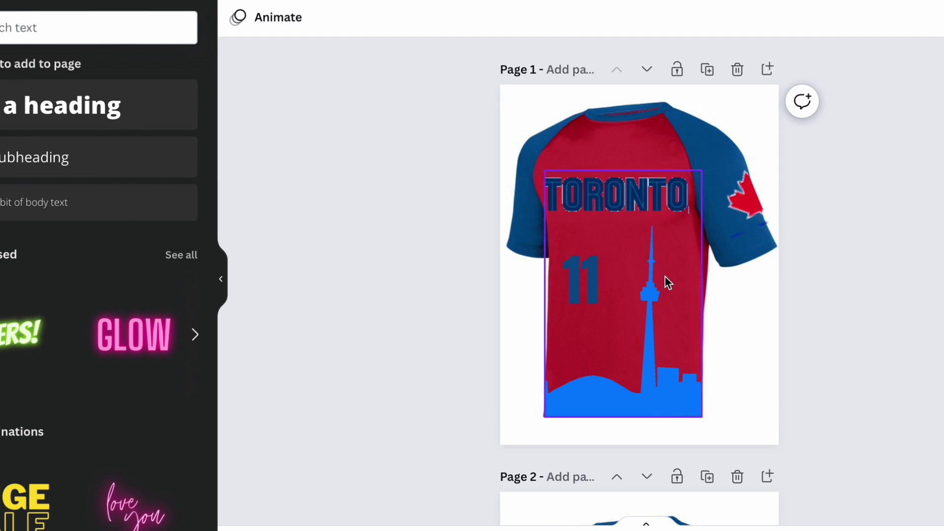
# Select the red maple leaf on the page 2 jersey sleeve for copying.
pyautogui.click(616, 399)
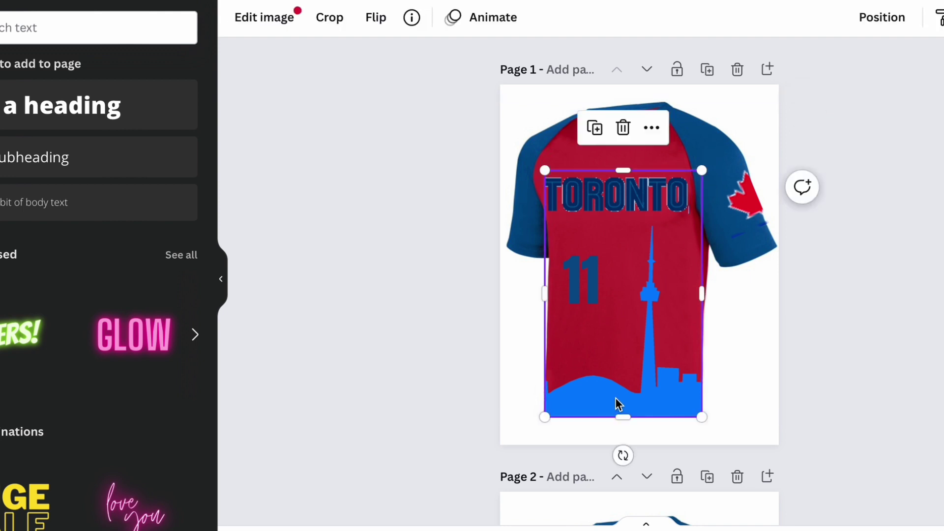
pyautogui.scroll(-3, 616, 399)
pyautogui.scroll(-3, 616, 398)
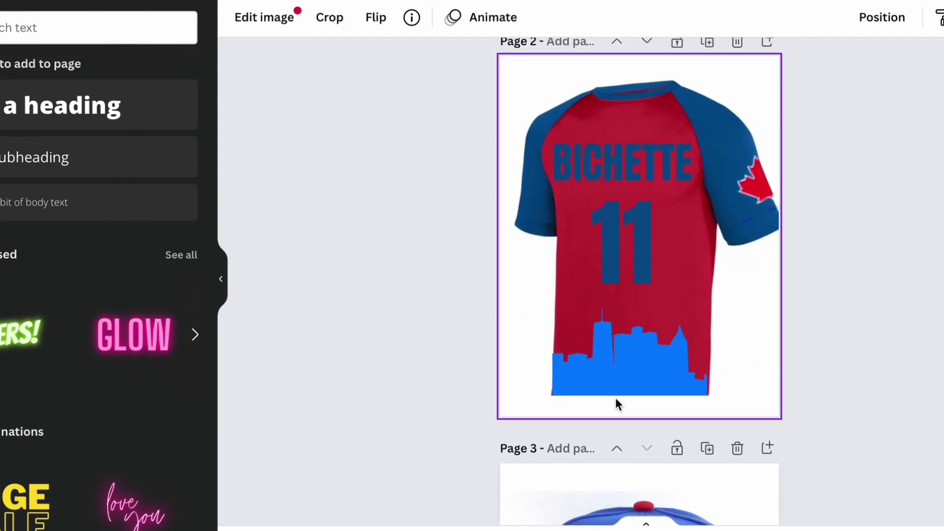
pyautogui.scroll(2, 616, 398)
pyautogui.scroll(3, 616, 398)
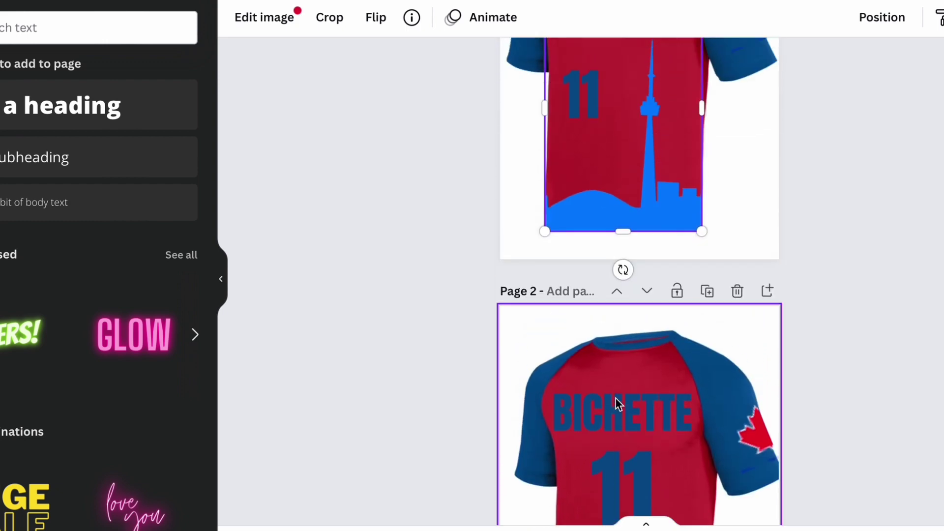
pyautogui.scroll(-2, 615, 398)
pyautogui.scroll(-2, 617, 399)
pyautogui.scroll(-2, 616, 398)
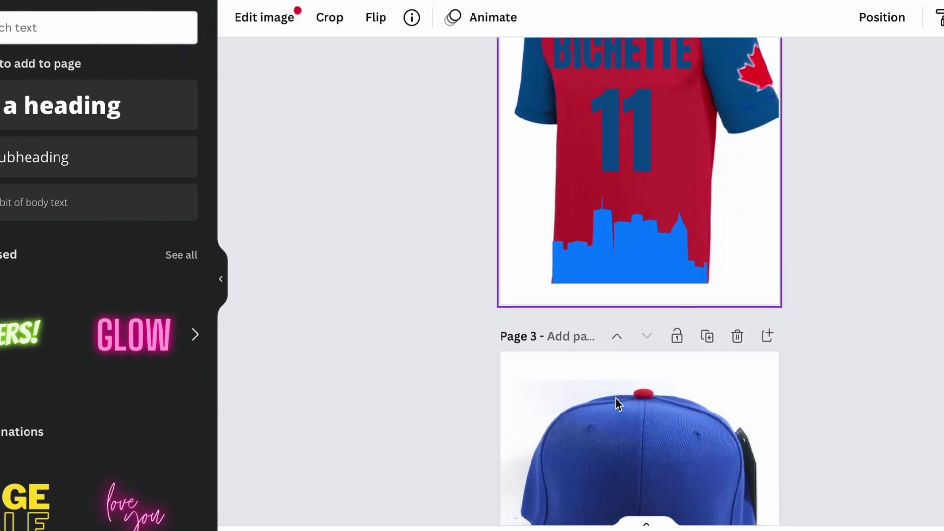
pyautogui.scroll(-1, 616, 399)
pyautogui.scroll(-1, 616, 399)
pyautogui.scroll(-1, 616, 398)
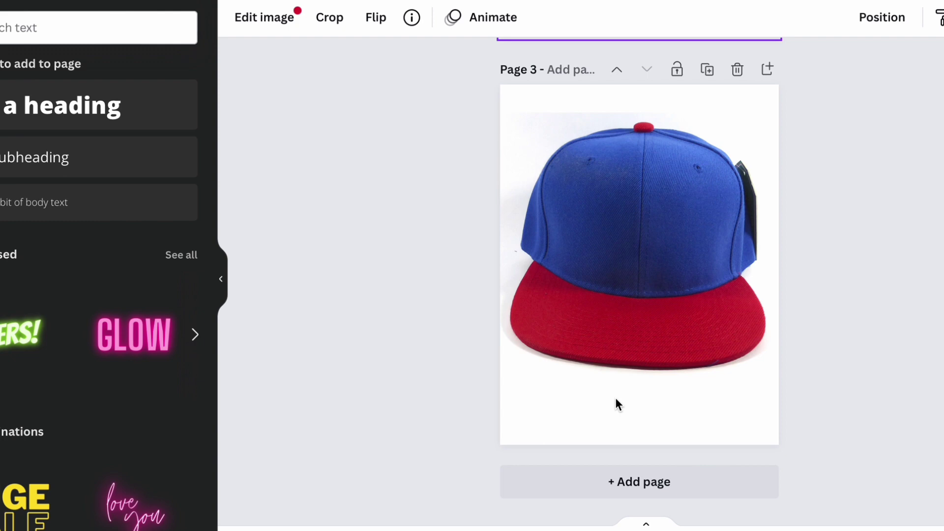
pyautogui.scroll(1, 615, 398)
pyautogui.scroll(4, 616, 398)
pyautogui.scroll(3, 616, 398)
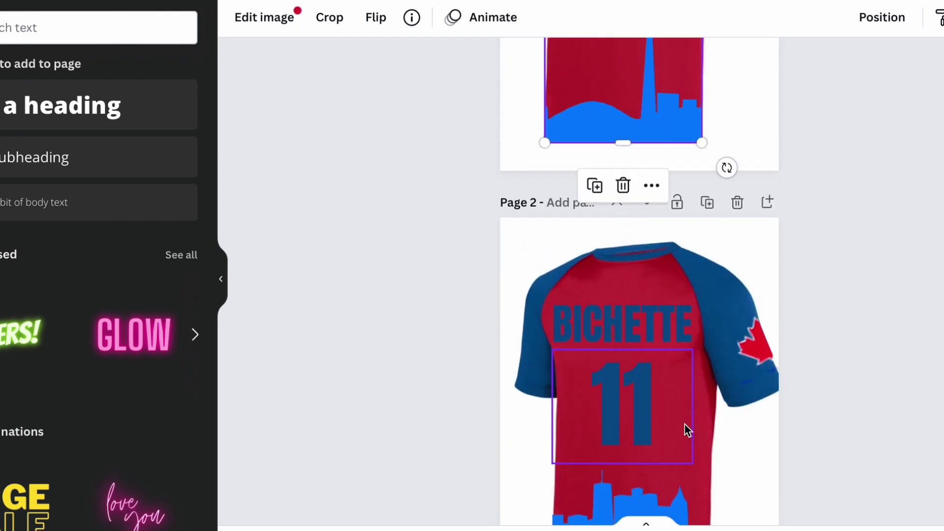
pyautogui.click(762, 363)
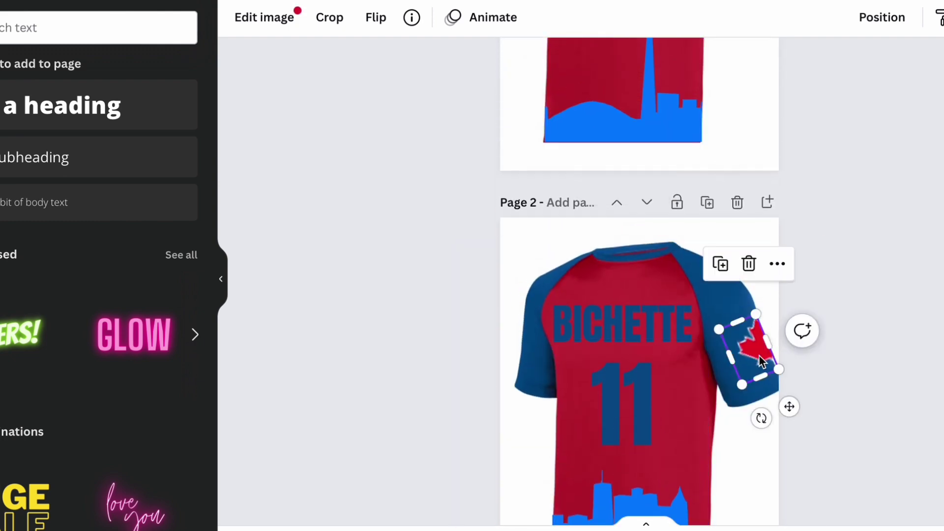
pyautogui.scroll(-3, 763, 362)
pyautogui.scroll(-4, 760, 355)
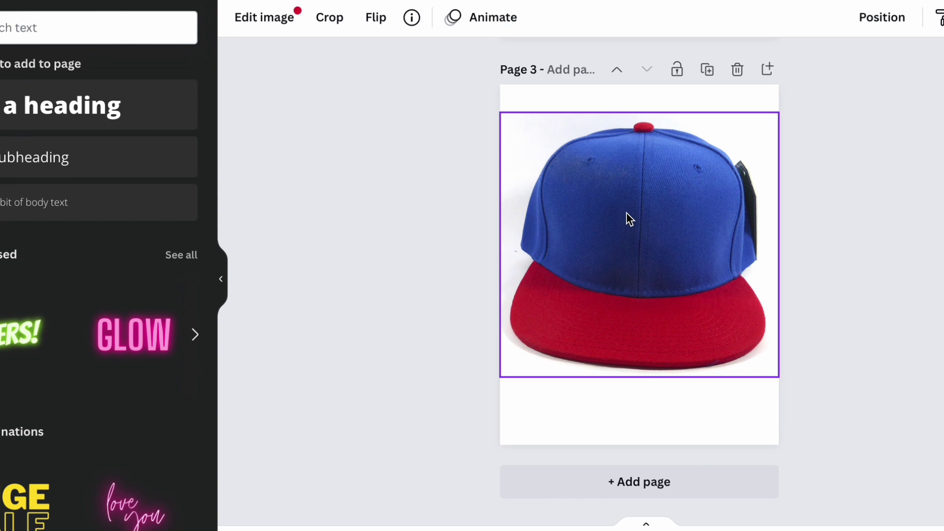
# Paste the maple leaf onto page 3, rotate it nearly upright, and centre it on the cap.
pyautogui.hotkey('ctrl', 'v')
pyautogui.moveTo(803, 196)
pyautogui.mouseDown()
pyautogui.moveTo(776, 204)
pyautogui.moveTo(787, 209)
pyautogui.mouseUp()
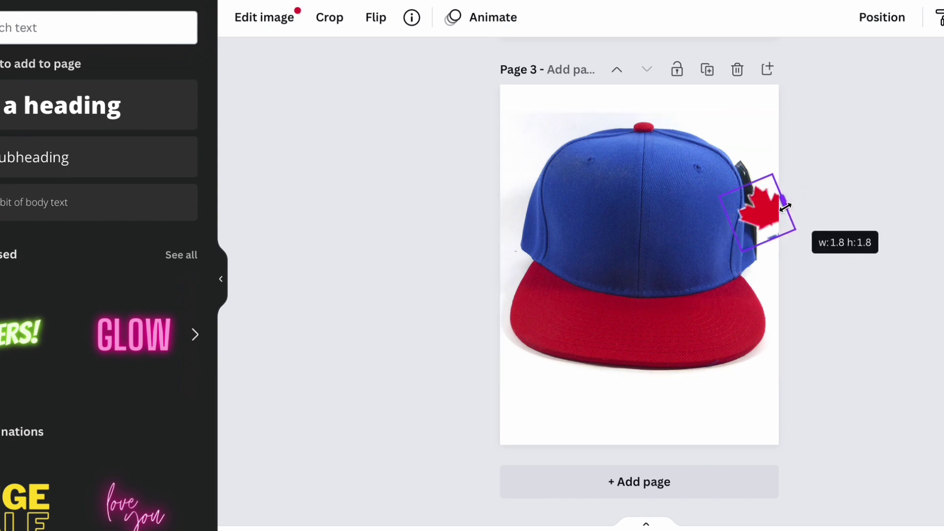
pyautogui.moveTo(784, 276); pyautogui.dragTo(761, 287)
pyautogui.moveTo(768, 216)
pyautogui.mouseDown()
pyautogui.moveTo(672, 267)
pyautogui.moveTo(692, 239)
pyautogui.mouseUp()
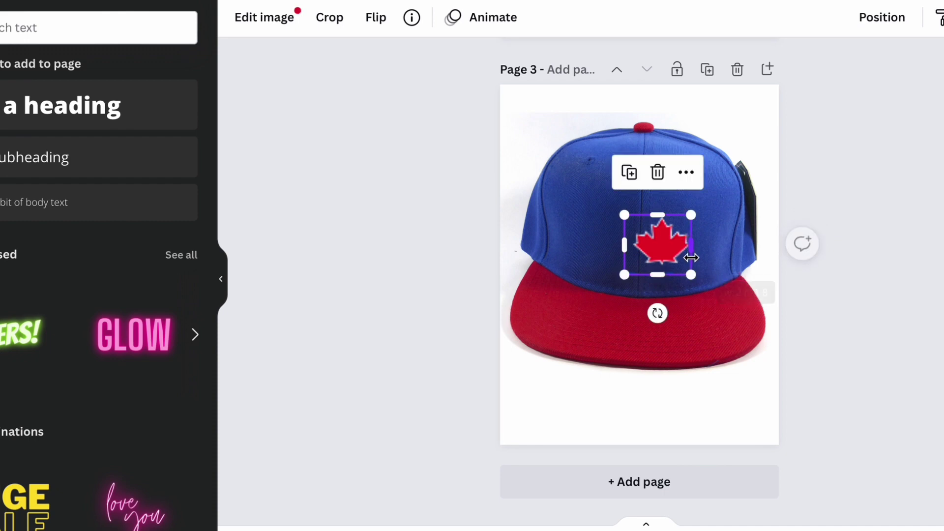
# Enlarge the leaf on the cap front and tilt it slightly clockwise.
pyautogui.moveTo(663, 275)
pyautogui.mouseDown()
pyautogui.moveTo(630, 230)
pyautogui.moveTo(715, 298)
pyautogui.mouseUp()
pyautogui.moveTo(660, 249); pyautogui.dragTo(625, 219)
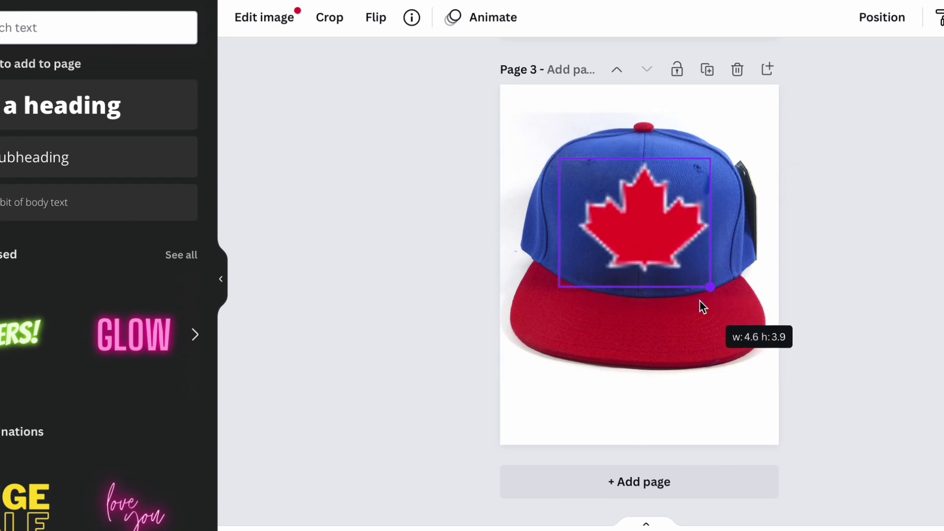
pyautogui.moveTo(684, 267); pyautogui.dragTo(700, 302)
pyautogui.moveTo(635, 322); pyautogui.dragTo(629, 323)
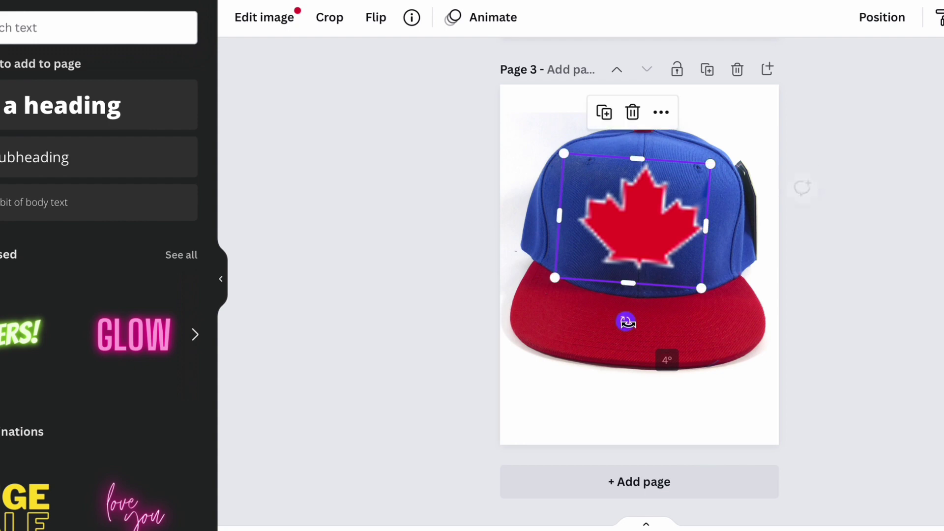
pyautogui.moveTo(639, 219); pyautogui.dragTo(640, 226)
pyautogui.click(769, 277)
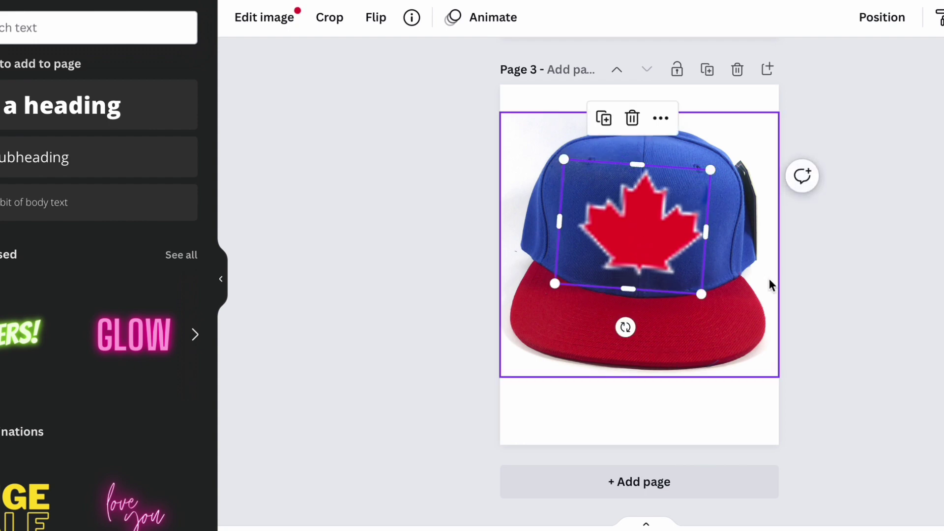
pyautogui.click(826, 302)
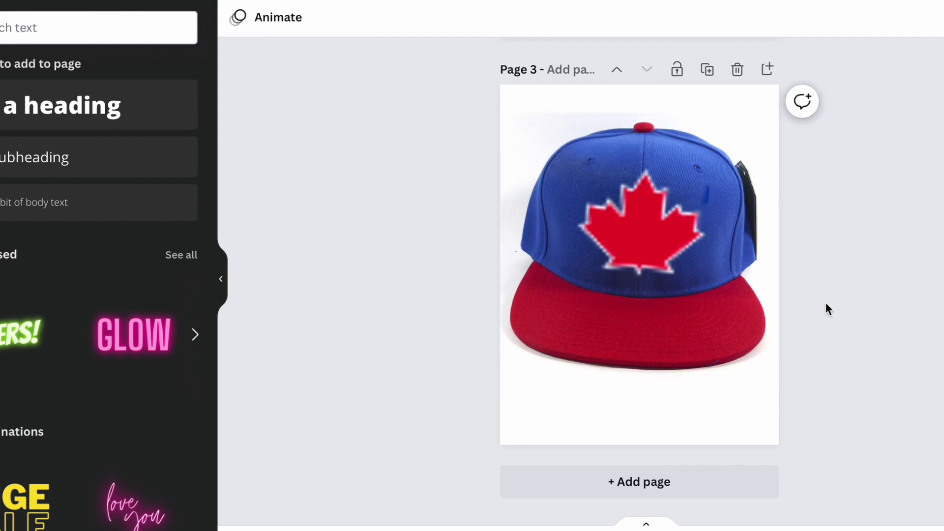
pyautogui.scroll(2, 826, 308)
pyautogui.scroll(5, 826, 309)
pyautogui.scroll(5, 826, 309)
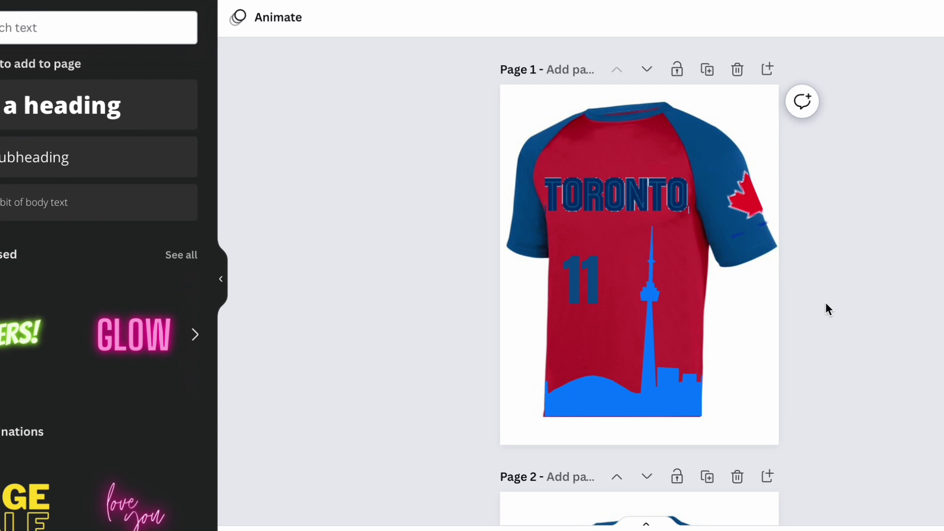
pyautogui.click(760, 221)
pyautogui.moveTo(759, 231); pyautogui.dragTo(761, 234)
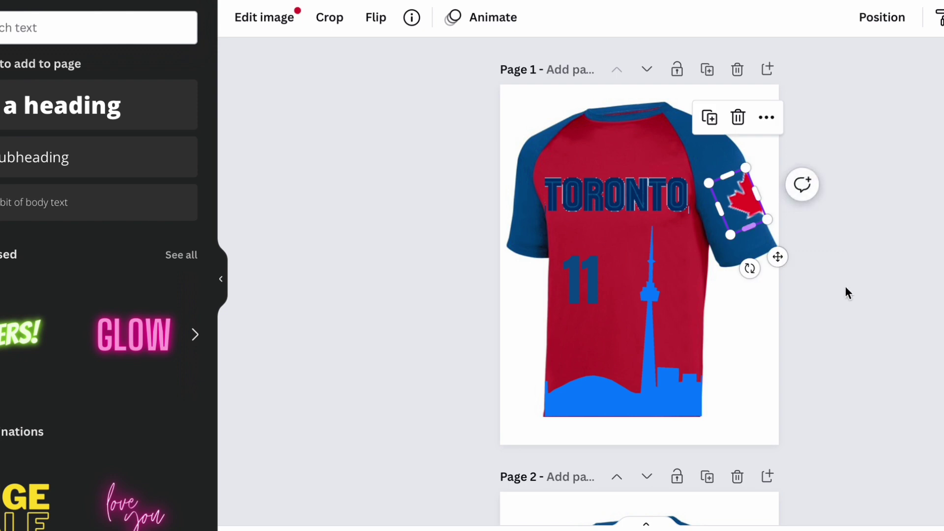
pyautogui.click(891, 328)
pyautogui.scroll(-3, 891, 326)
pyautogui.scroll(-2, 891, 325)
pyautogui.scroll(2, 892, 325)
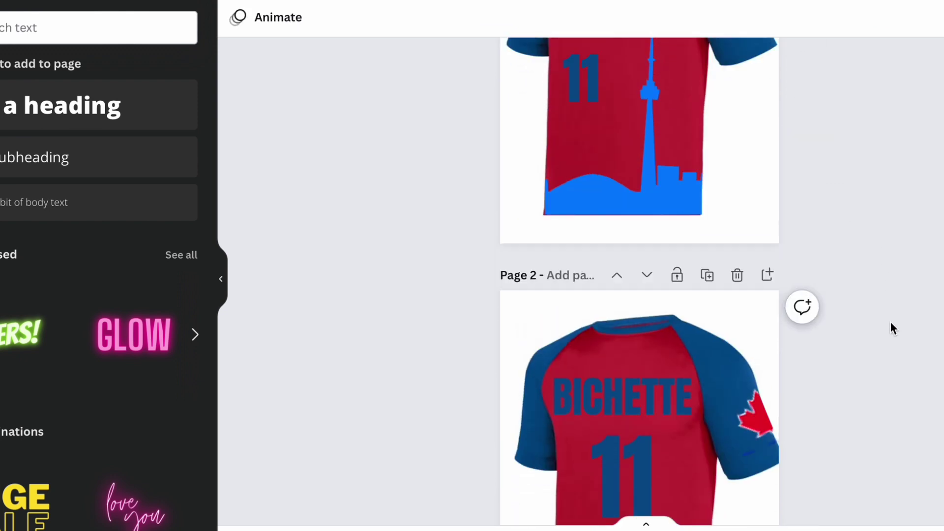
pyautogui.scroll(1, 891, 325)
pyautogui.scroll(1, 891, 328)
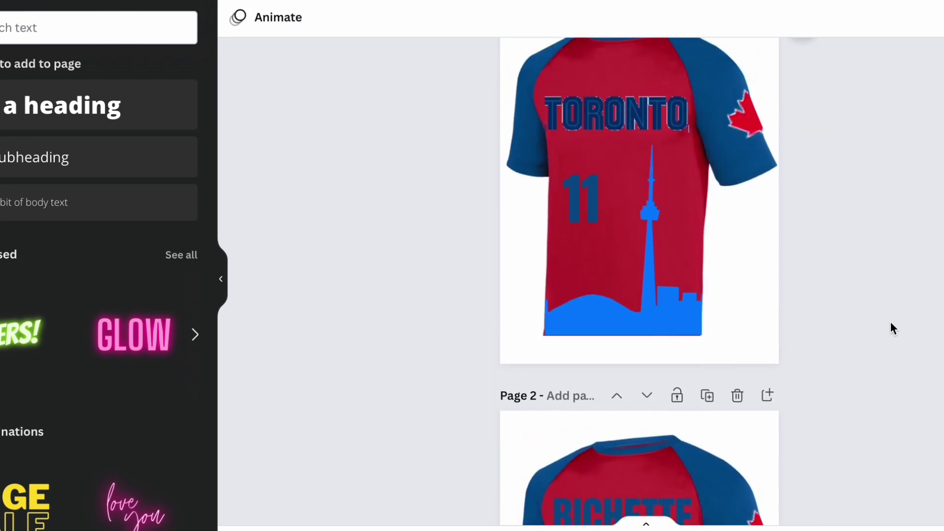
pyautogui.scroll(2, 891, 328)
pyautogui.scroll(-2, 891, 328)
pyautogui.scroll(-5, 891, 328)
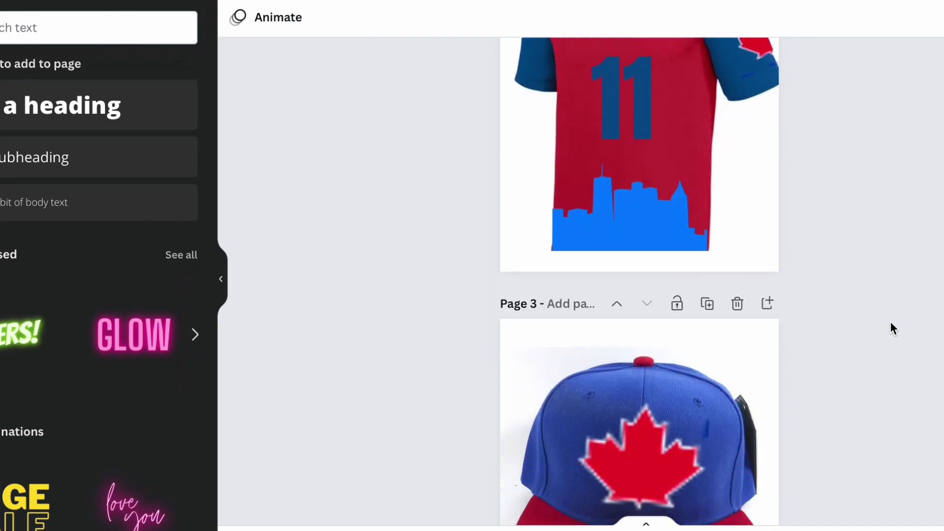
pyautogui.scroll(-2, 891, 328)
pyautogui.scroll(-1, 890, 327)
pyautogui.scroll(1, 890, 328)
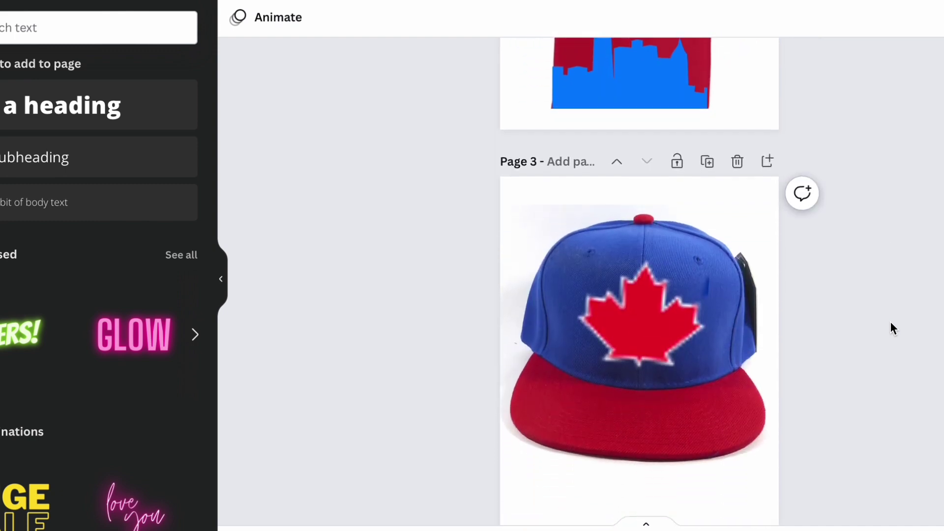
pyautogui.scroll(-1, 891, 327)
pyautogui.click(689, 291)
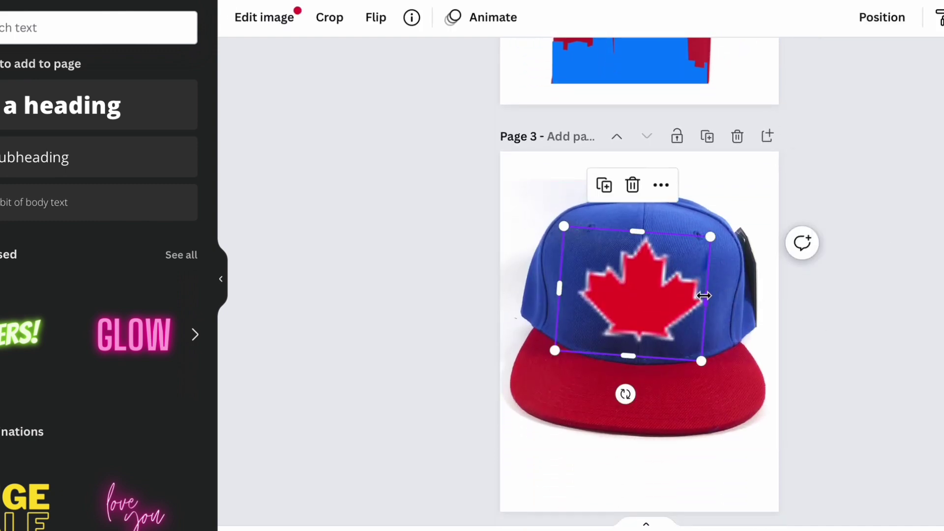
pyautogui.moveTo(702, 295); pyautogui.dragTo(698, 295)
pyautogui.click(852, 353)
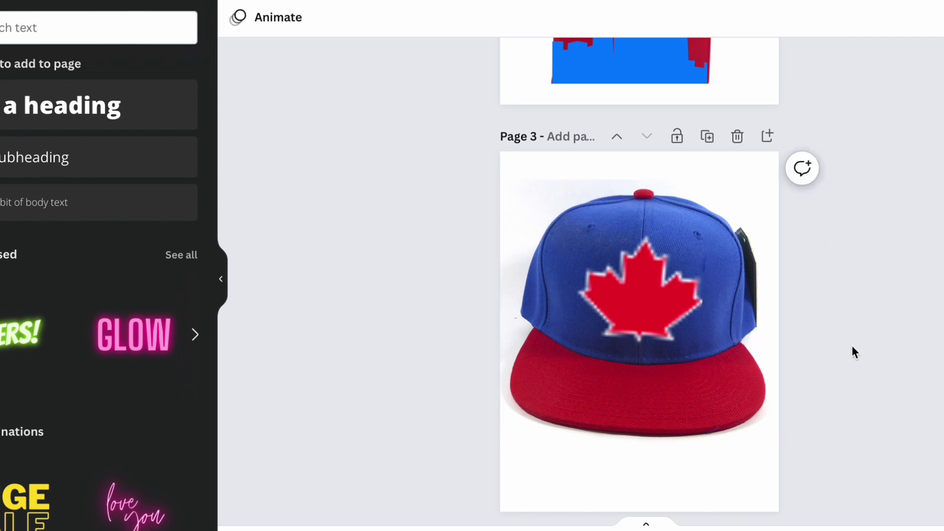
pyautogui.scroll(3, 853, 353)
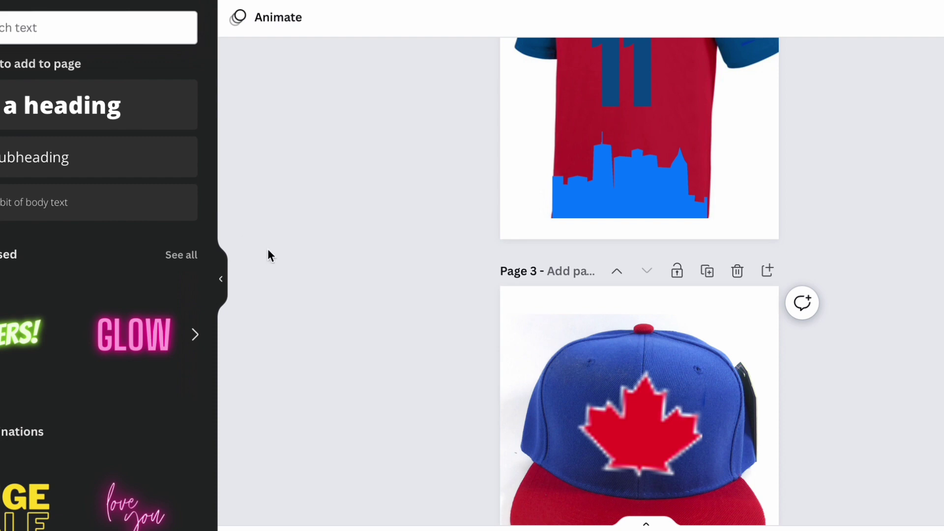
# Collapse the left side panel to widen the canvas.
pyautogui.click(222, 279)
pyautogui.scroll(5, 513, 232)
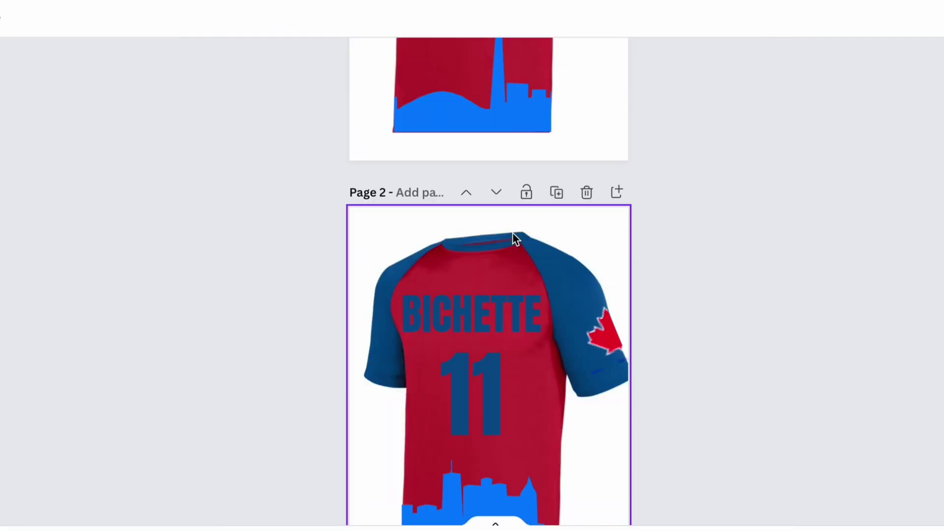
pyautogui.scroll(5, 513, 233)
pyautogui.scroll(-1, 513, 233)
pyautogui.scroll(-5, 513, 232)
pyautogui.scroll(-2, 513, 232)
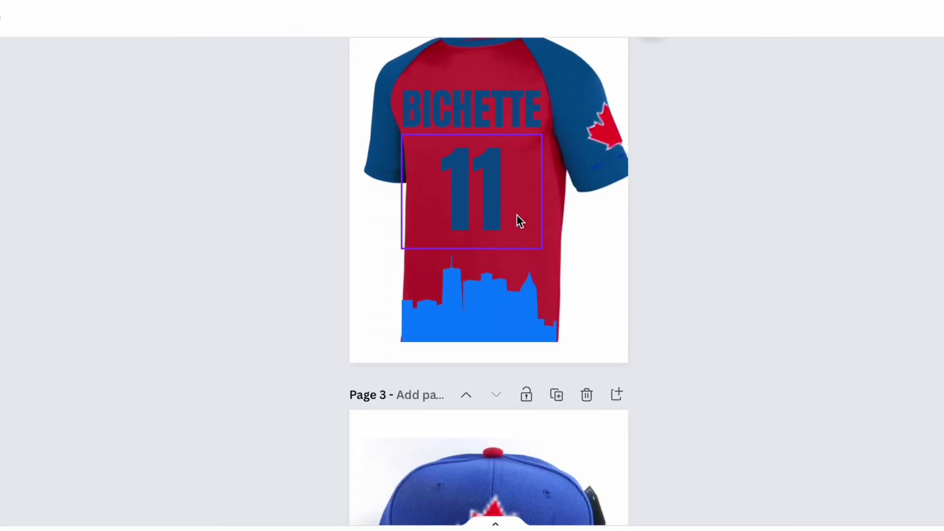
pyautogui.scroll(-4, 517, 216)
pyautogui.scroll(1, 517, 220)
pyautogui.scroll(7, 517, 220)
pyautogui.scroll(1, 517, 219)
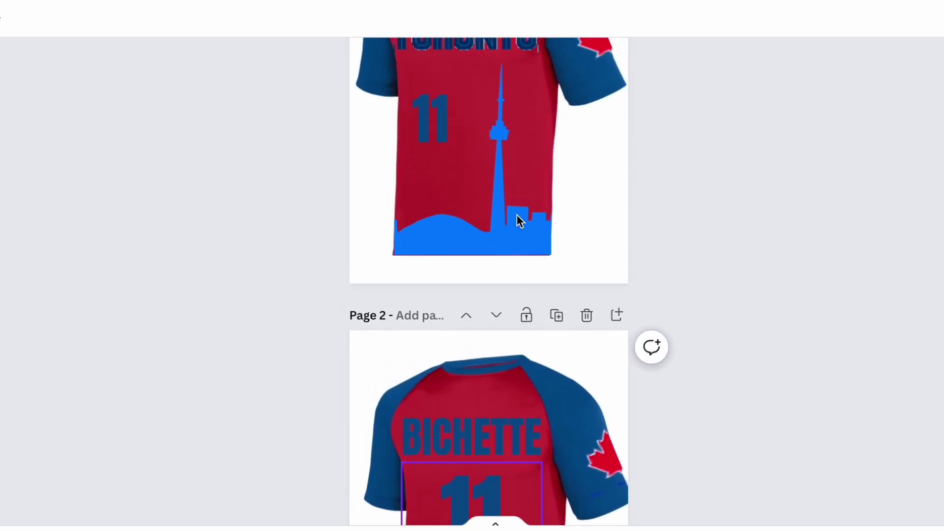
pyautogui.scroll(2, 517, 220)
pyautogui.scroll(1, 517, 221)
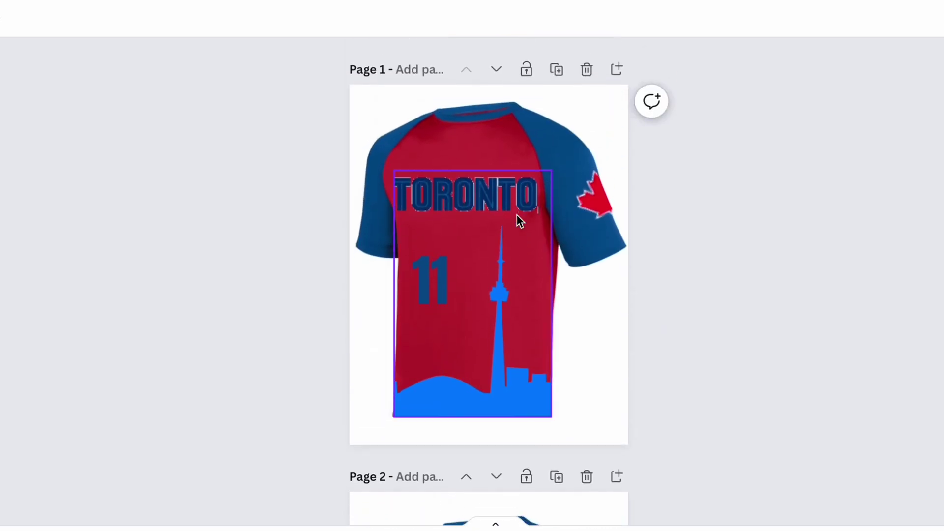
pyautogui.scroll(-1, 518, 220)
pyautogui.scroll(-3, 517, 220)
pyautogui.scroll(-9, 517, 220)
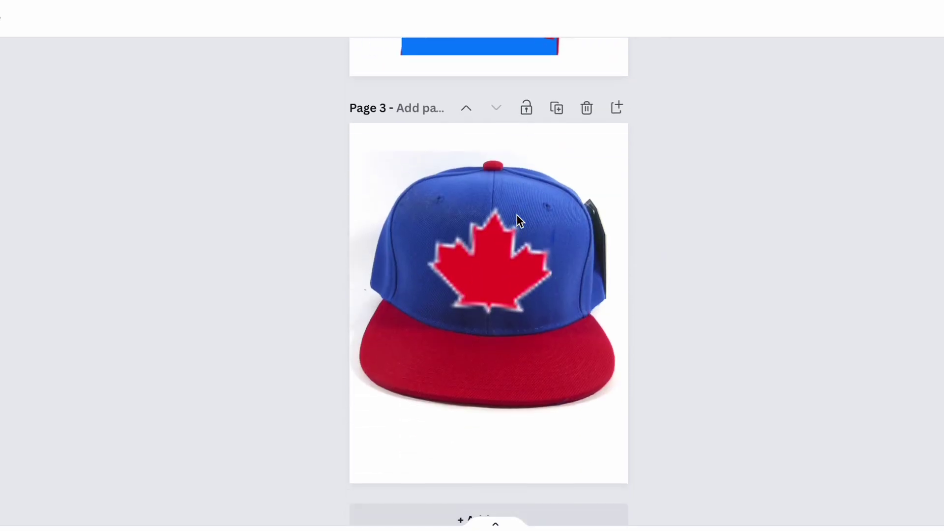
pyautogui.scroll(4, 518, 220)
pyautogui.scroll(1, 517, 220)
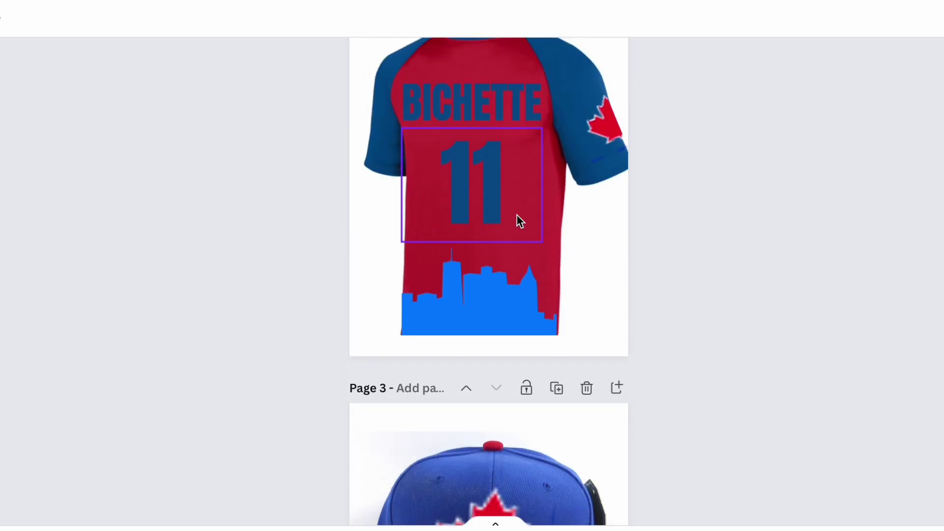
pyautogui.scroll(1, 496, 203)
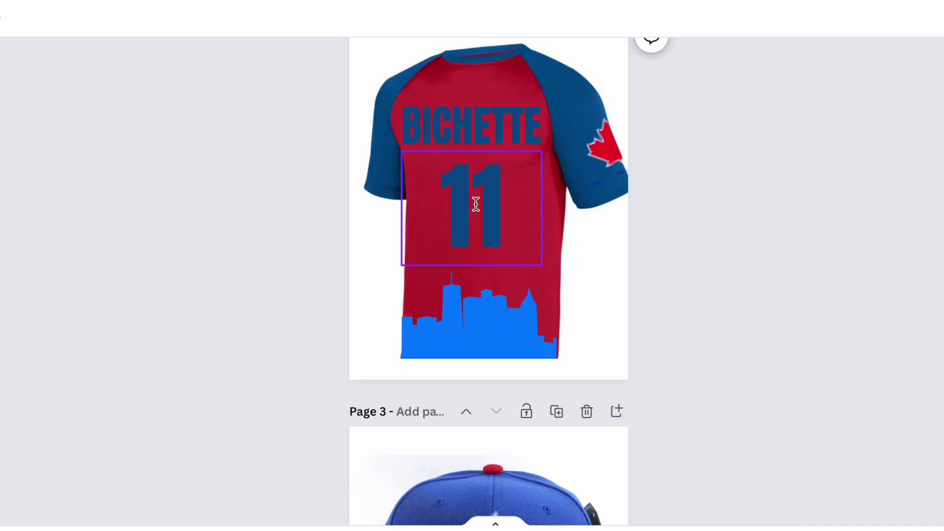
pyautogui.scroll(4, 482, 261)
pyautogui.scroll(6, 482, 261)
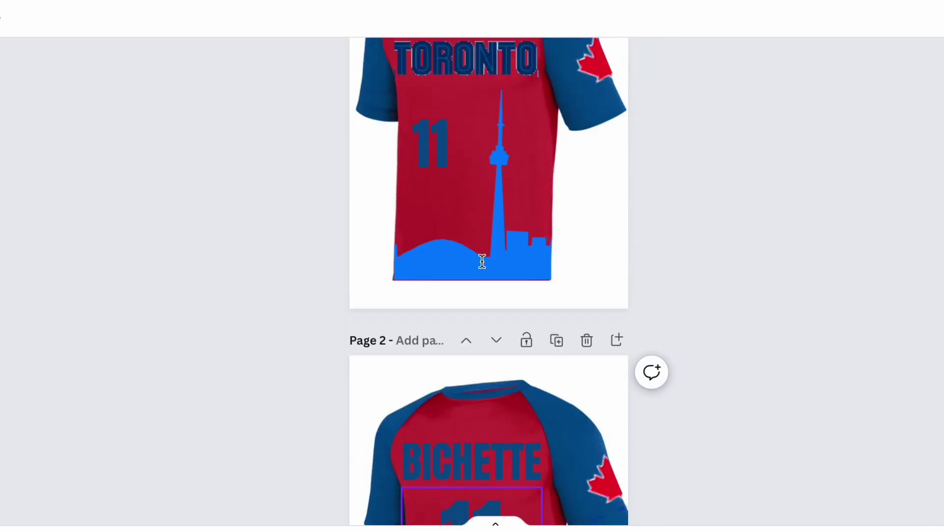
pyautogui.scroll(4, 482, 262)
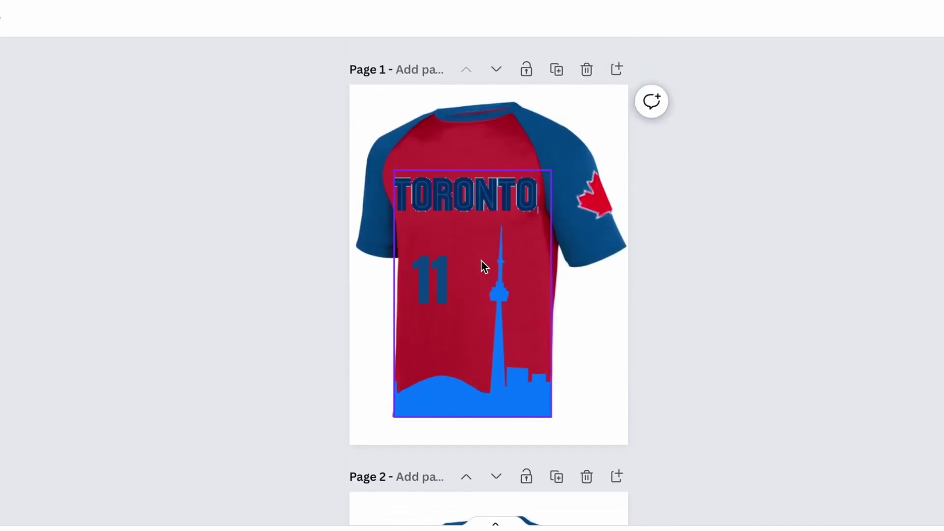